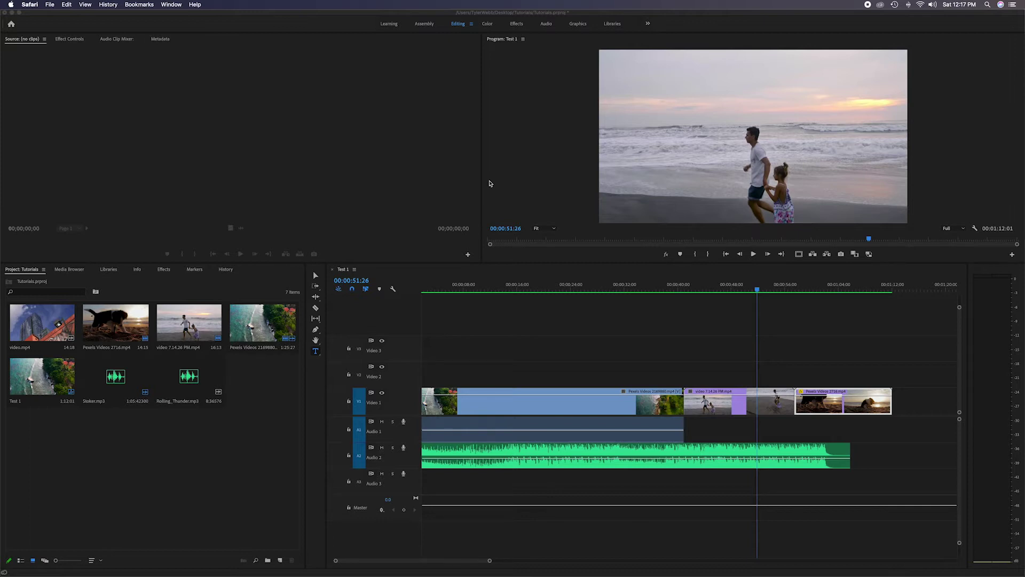
- Rename the Test 1 sequence in the project as test 10
{"action": "left_click", "coordinate": [428, 271]}
{"action": "left_click", "coordinate": [427, 286]}
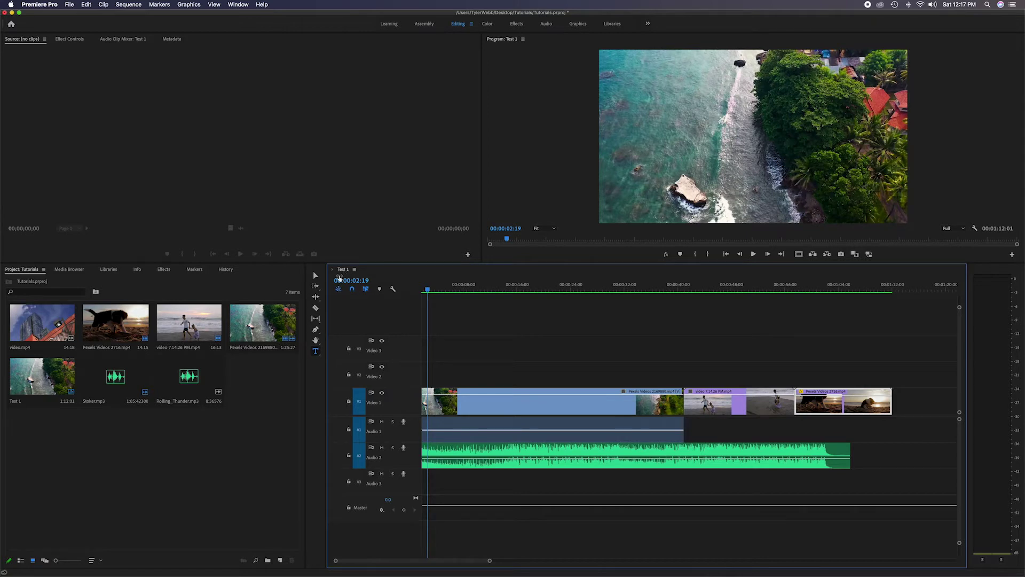
{"action": "left_click", "coordinate": [20, 400]}
{"action": "left_click", "coordinate": [19, 400]}
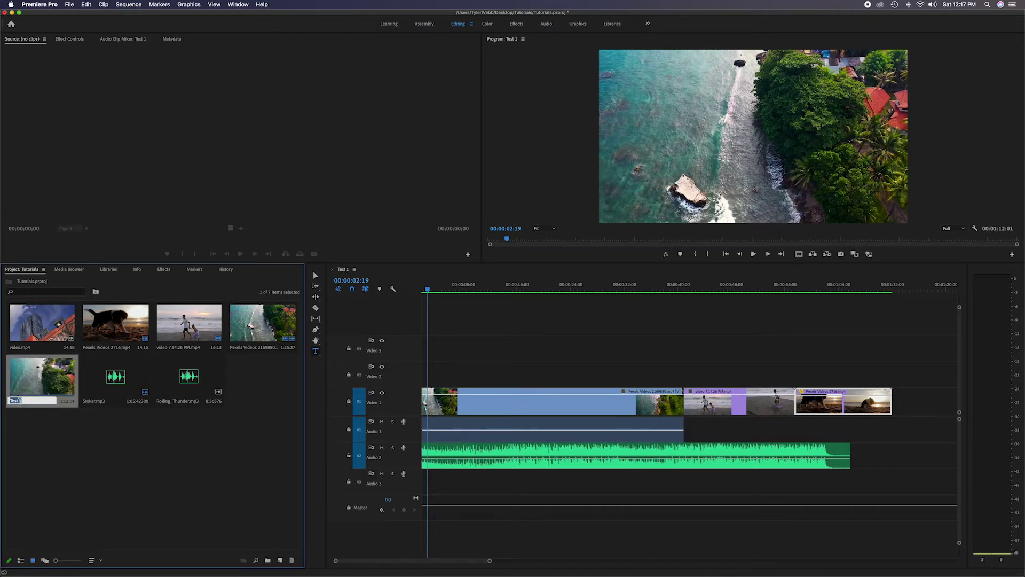
{"action": "key", "text": "BackSpace"}
{"action": "left_click", "coordinate": [62, 472]}
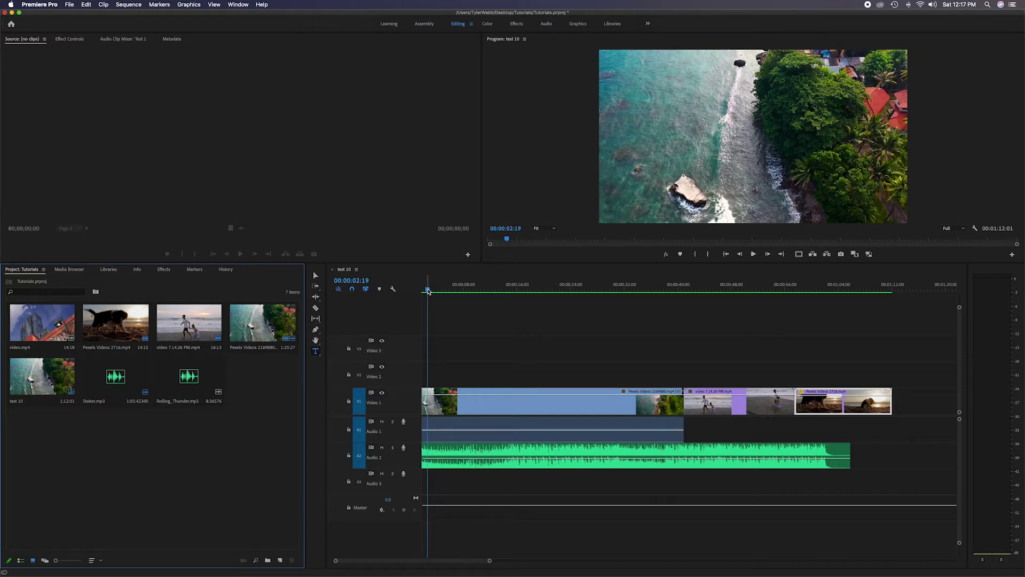
- Scrub the playhead from the sequence start through 00:00:03:27 to 00:00:25:28 to preview the aerial clip
{"action": "mouse_move", "coordinate": [427, 290]}
{"action": "left_mouse_down"}
{"action": "mouse_move", "coordinate": [508, 292]}
{"action": "mouse_move", "coordinate": [421, 290]}
{"action": "left_mouse_up"}
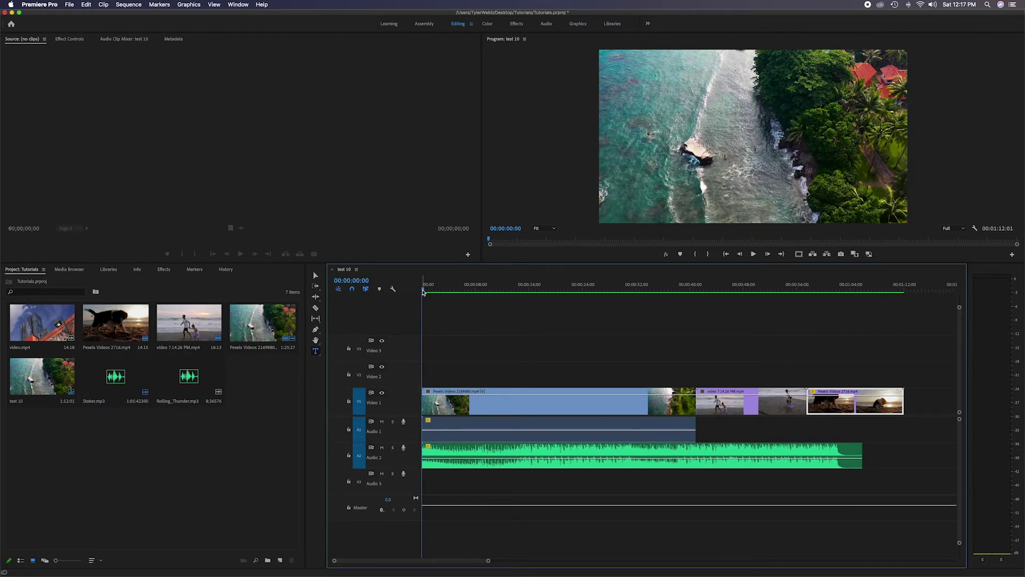
{"action": "left_click_drag", "start_coordinate": [423, 291], "coordinate": [450, 292]}
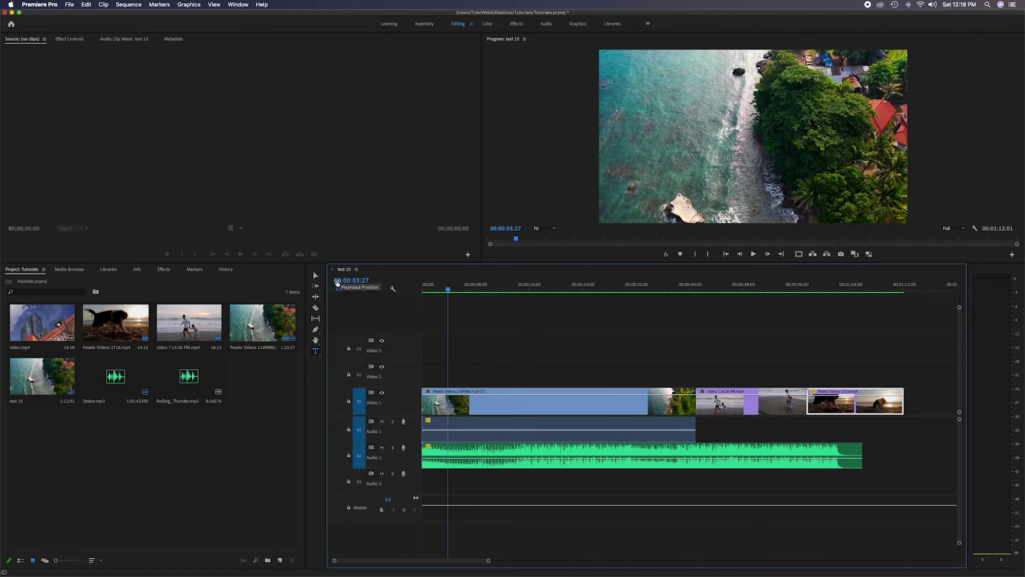
{"action": "left_click_drag", "start_coordinate": [449, 291], "coordinate": [596, 300]}
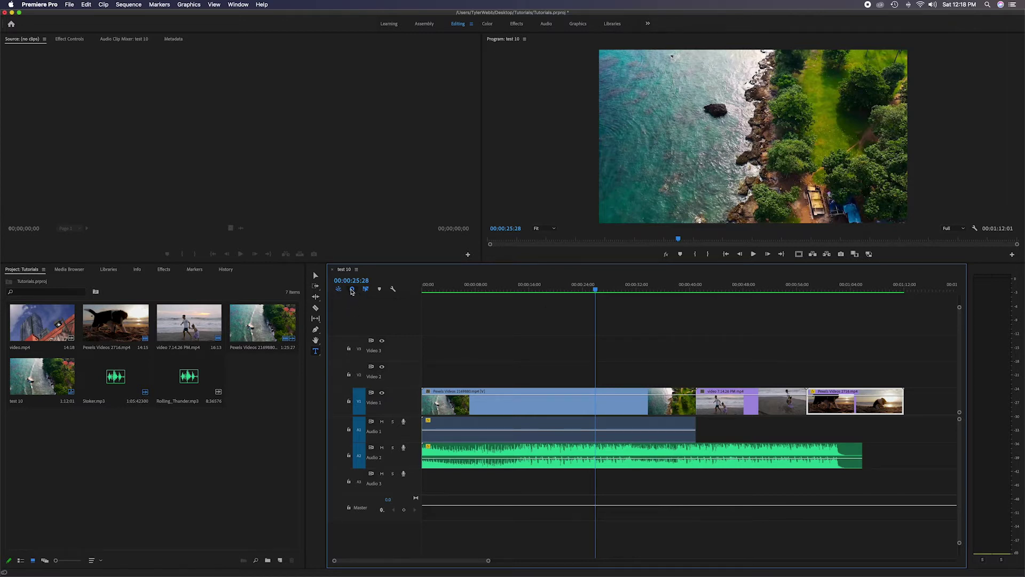
- Move the last Video 1 clip away from its neighbour and snap it back against the preceding clip's end
{"action": "left_click", "coordinate": [800, 354]}
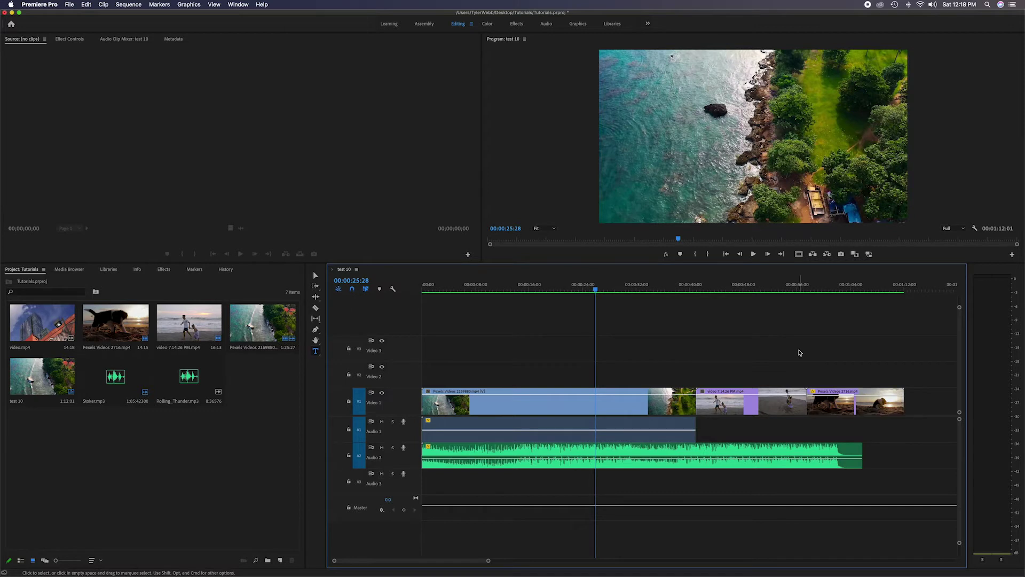
{"action": "left_click", "coordinate": [815, 284]}
{"action": "left_click_drag", "start_coordinate": [862, 394], "coordinate": [900, 393]}
{"action": "left_click_drag", "start_coordinate": [817, 289], "coordinate": [774, 289]}
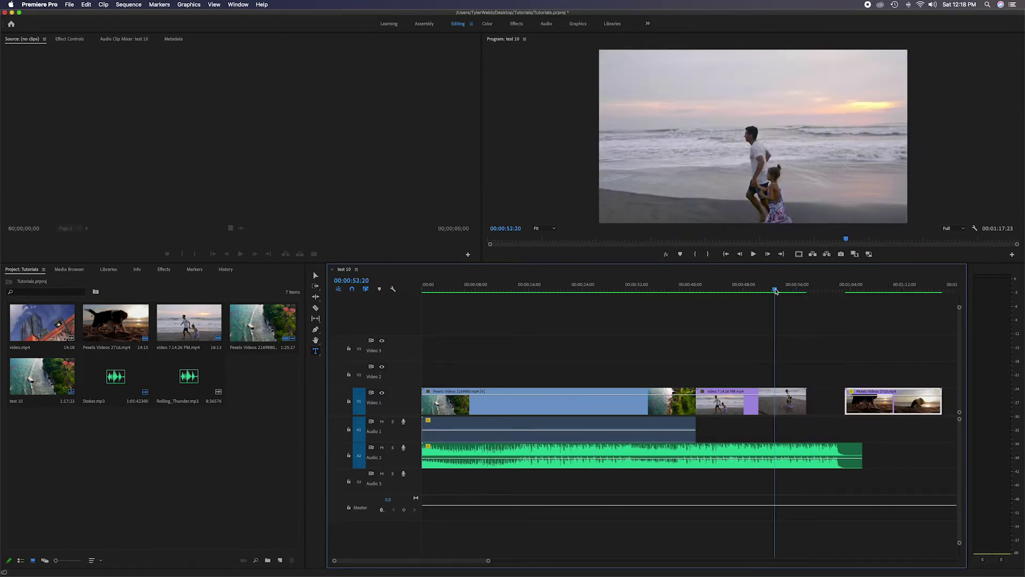
{"action": "mouse_move", "coordinate": [906, 393]}
{"action": "left_mouse_down"}
{"action": "mouse_move", "coordinate": [872, 394]}
{"action": "mouse_move", "coordinate": [895, 393]}
{"action": "left_mouse_up"}
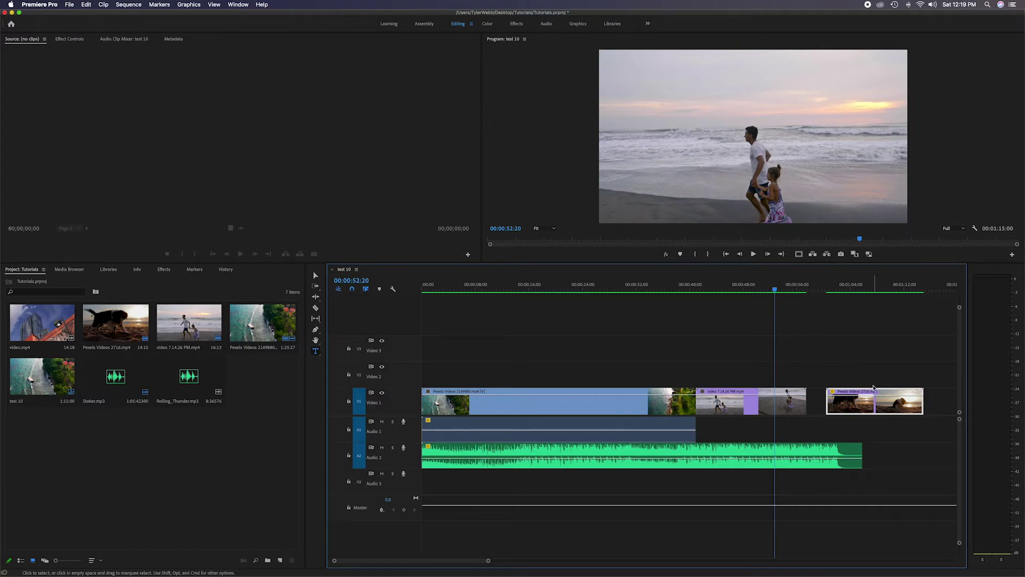
{"action": "left_click_drag", "start_coordinate": [889, 395], "coordinate": [872, 395]}
- Shift the last Video 1 clip slightly away with snapping off, and close the gap with snapping turned back on
{"action": "left_click", "coordinate": [352, 289]}
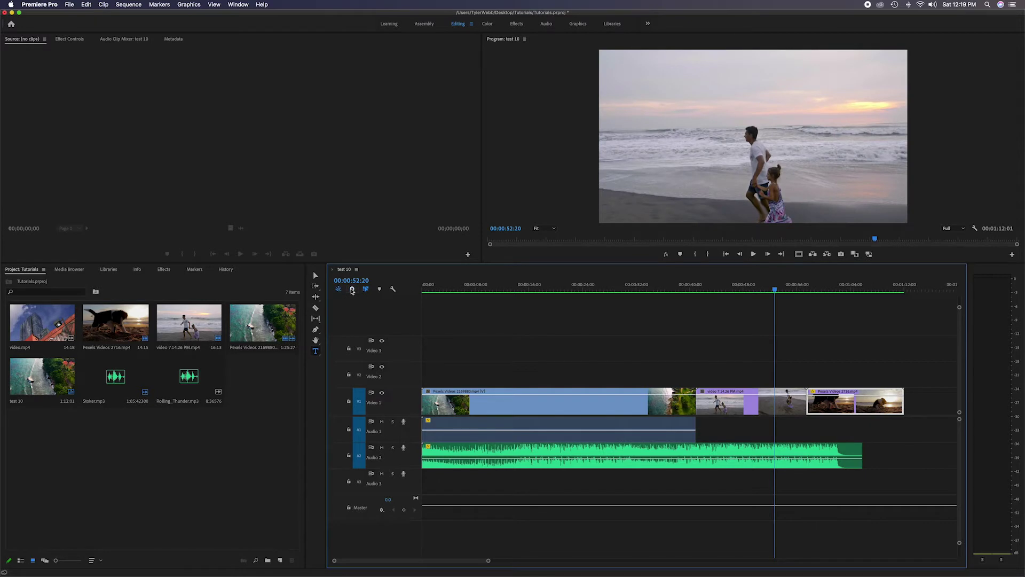
{"action": "mouse_move", "coordinate": [855, 394]}
{"action": "left_mouse_down"}
{"action": "mouse_move", "coordinate": [892, 394]}
{"action": "mouse_move", "coordinate": [875, 391]}
{"action": "left_mouse_up"}
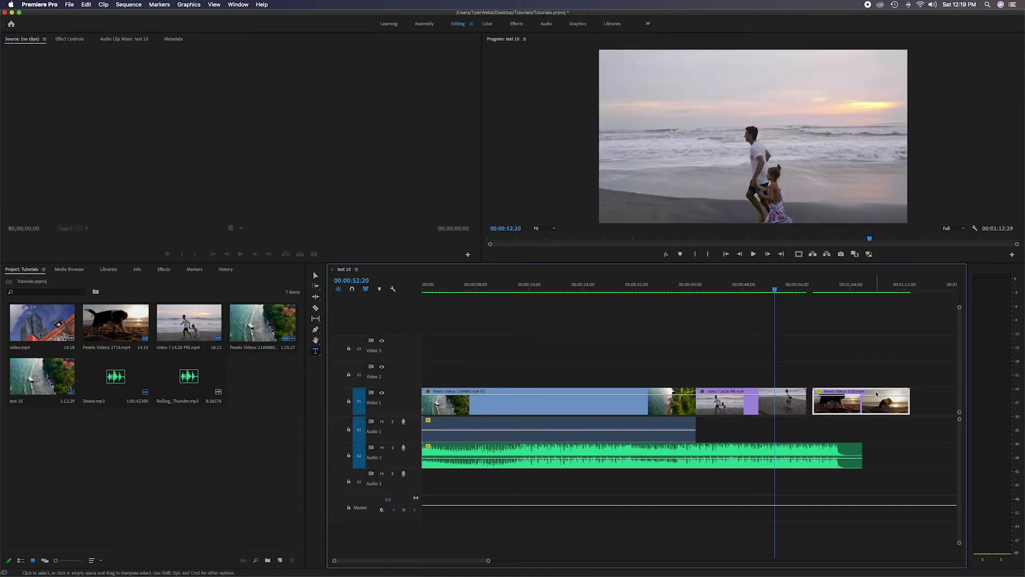
{"action": "left_click_drag", "start_coordinate": [876, 393], "coordinate": [876, 395]}
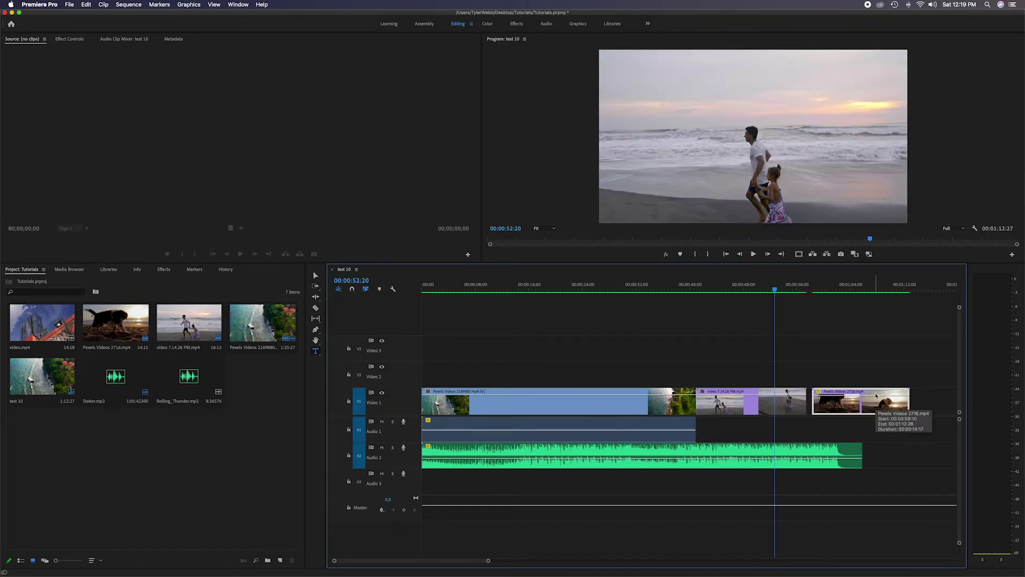
{"action": "left_click", "coordinate": [352, 289]}
{"action": "left_click_drag", "start_coordinate": [875, 395], "coordinate": [870, 396]}
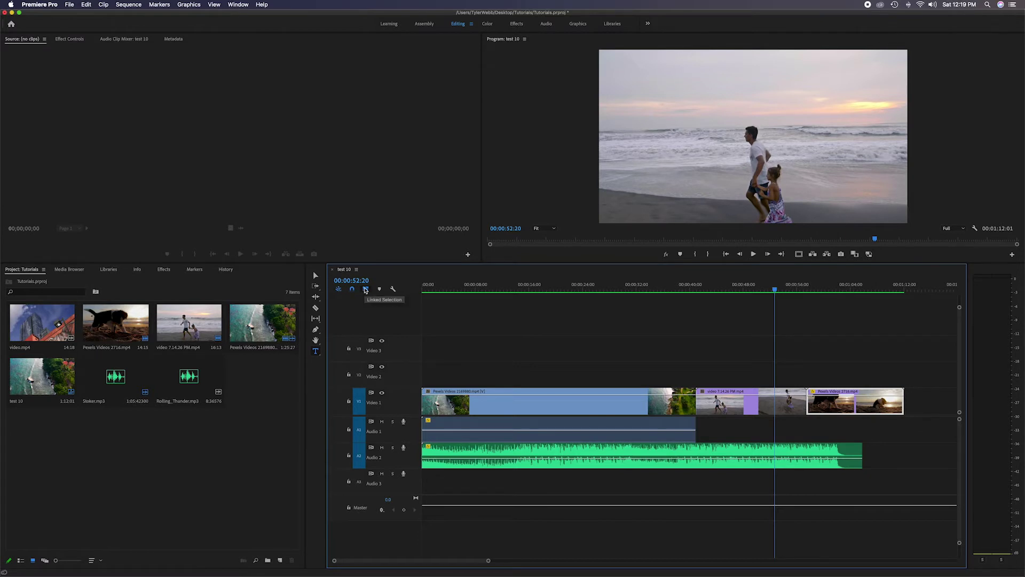
- Select the first aerial clip together with its linked audio, and clear the selection
{"action": "left_click", "coordinate": [462, 345]}
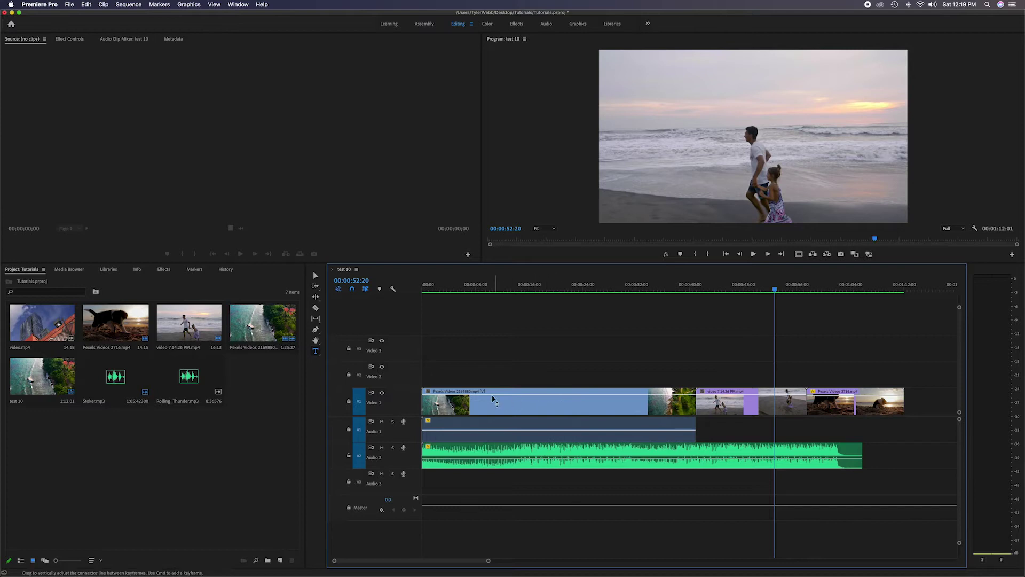
{"action": "left_click", "coordinate": [531, 407]}
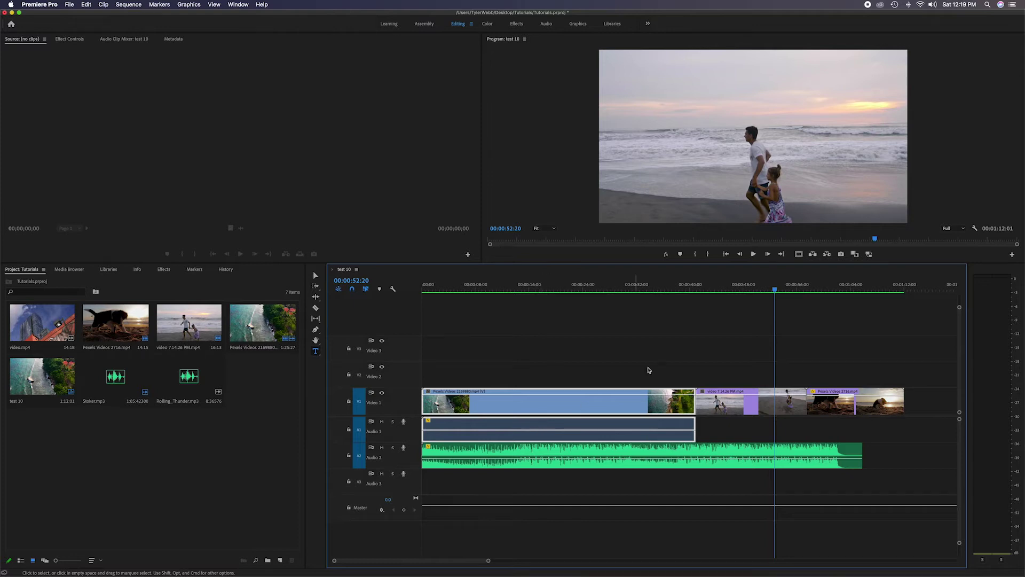
{"action": "left_click", "coordinate": [672, 362]}
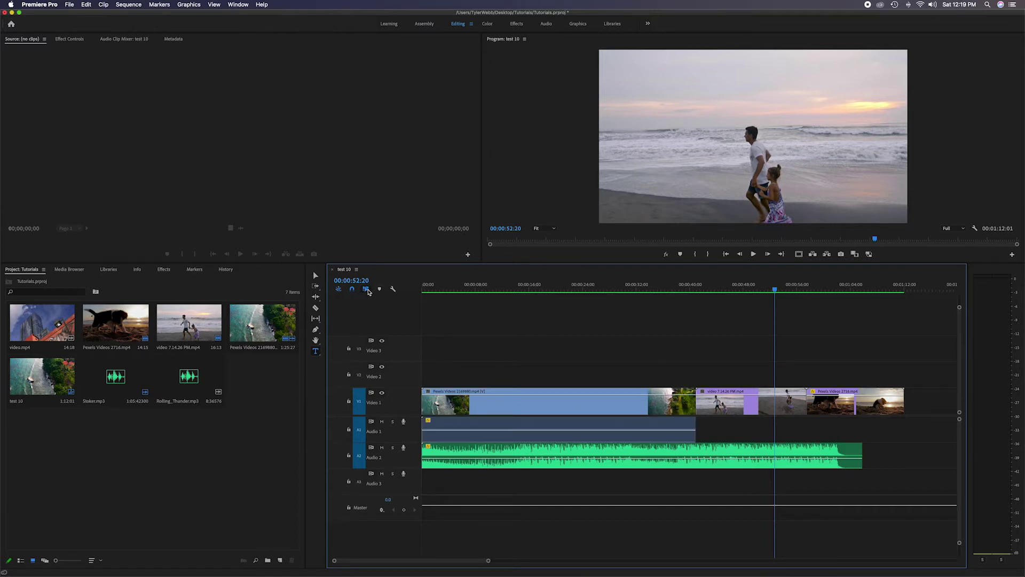
- With linked selection off, select the aerial clip's video and audio separately, and try deleting only the video, undoing the deletion
{"action": "left_click", "coordinate": [568, 406]}
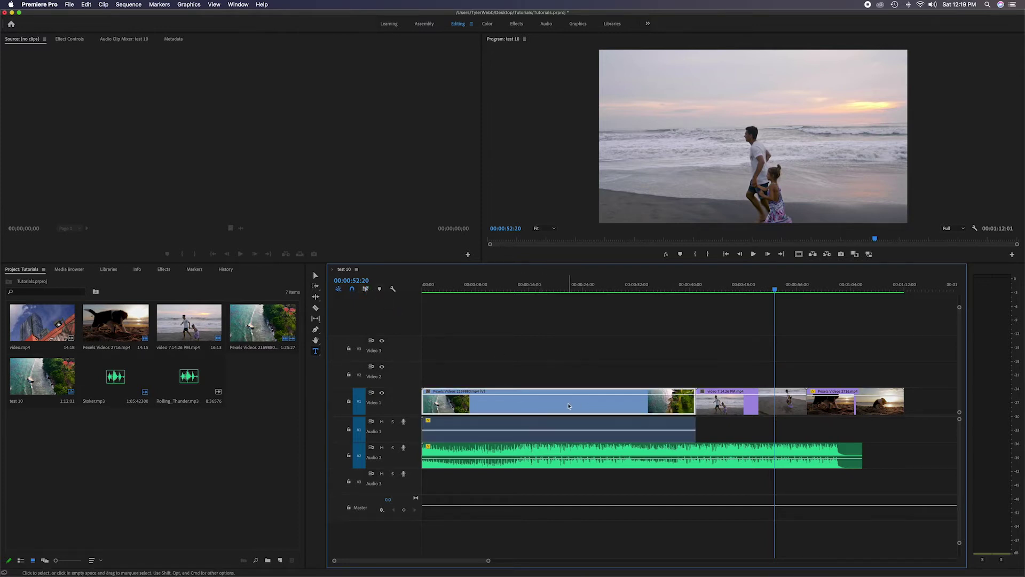
{"action": "left_click", "coordinate": [555, 423]}
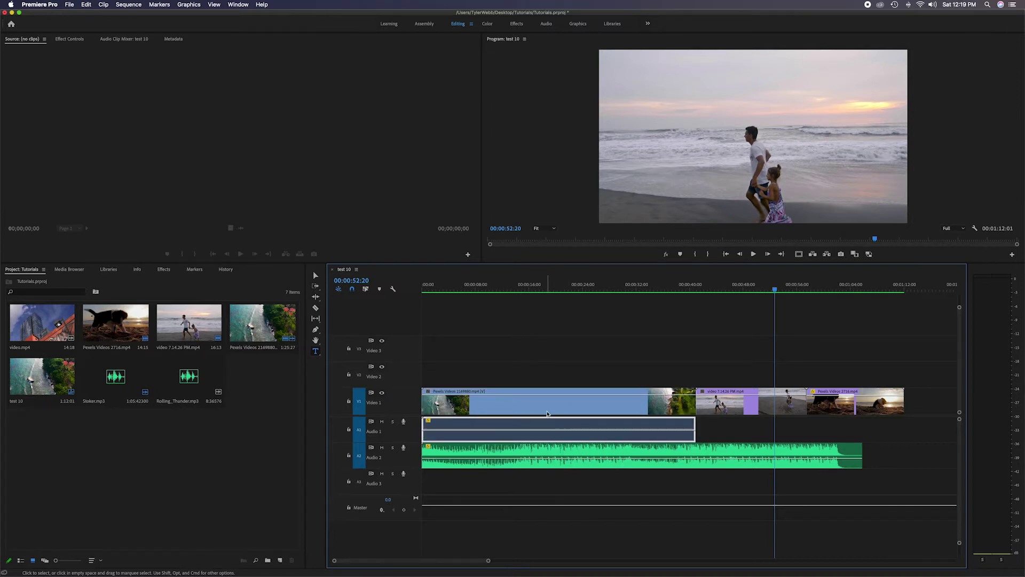
{"action": "left_click", "coordinate": [555, 394]}
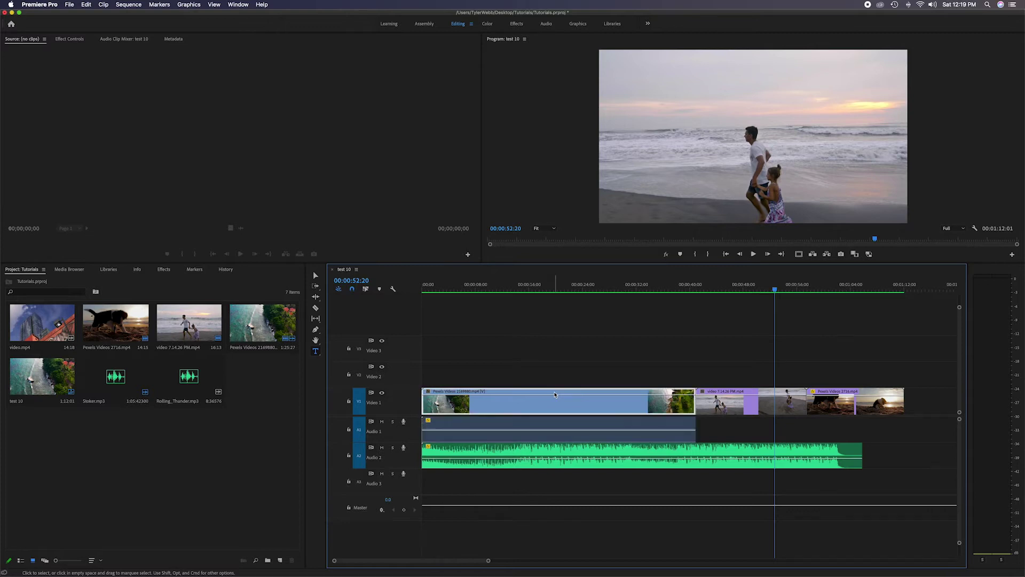
{"action": "key", "text": "Delete"}
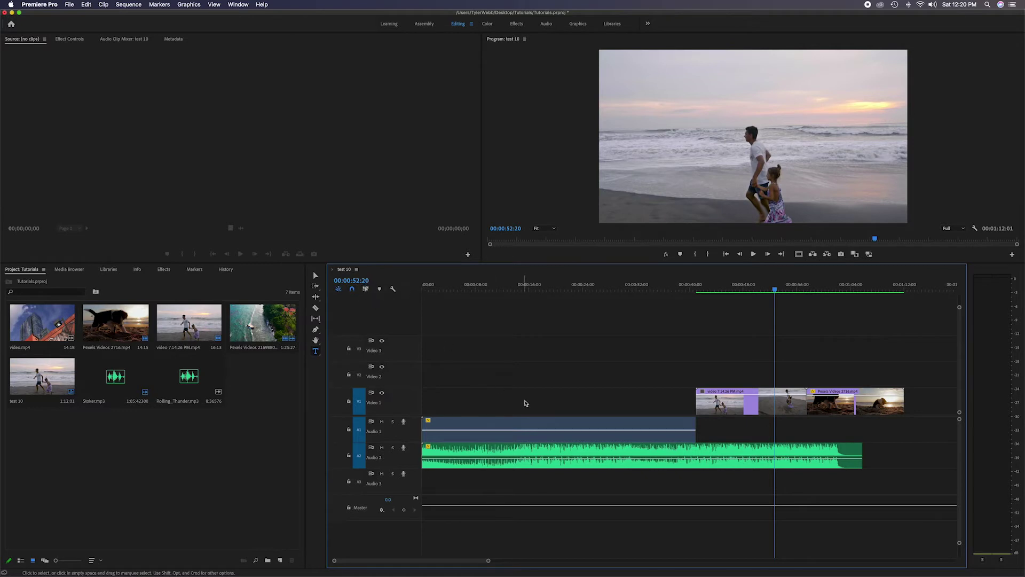
{"action": "key", "text": "super+z"}
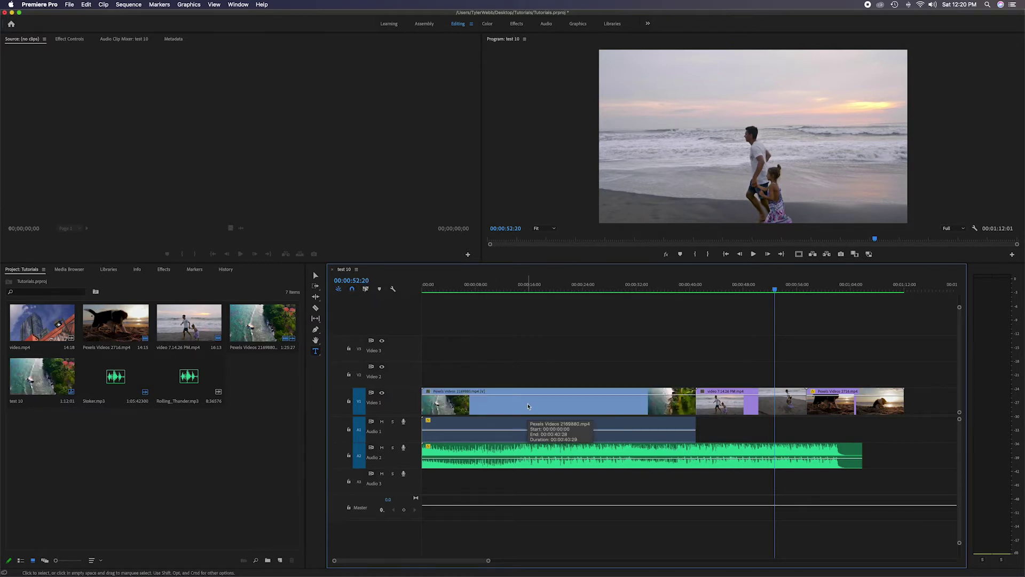
- Try deleting the aerial clip's Audio 1 part alone and trimming its end alone, undoing each edit
{"action": "left_click", "coordinate": [522, 422]}
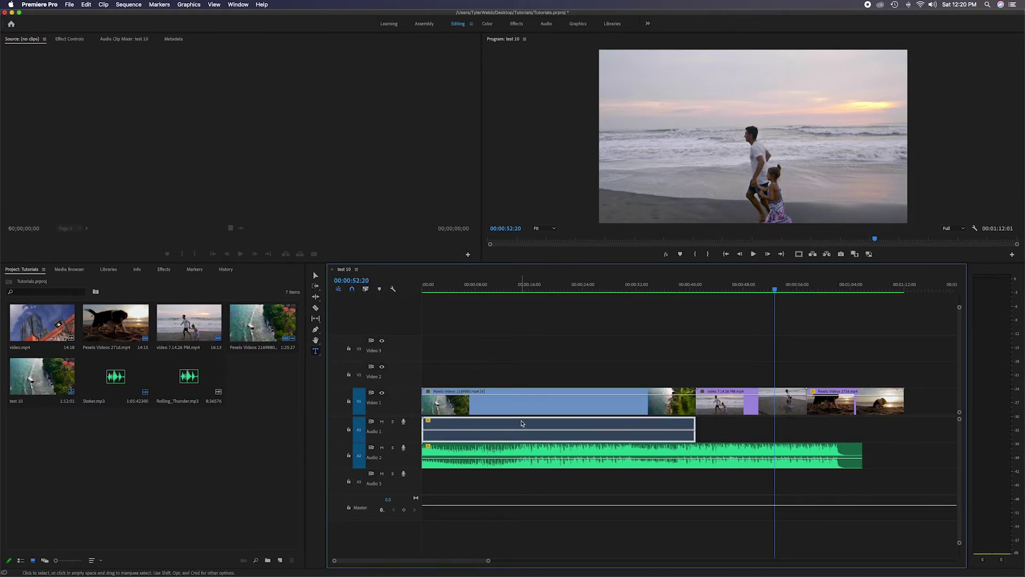
{"action": "key", "text": "Delete"}
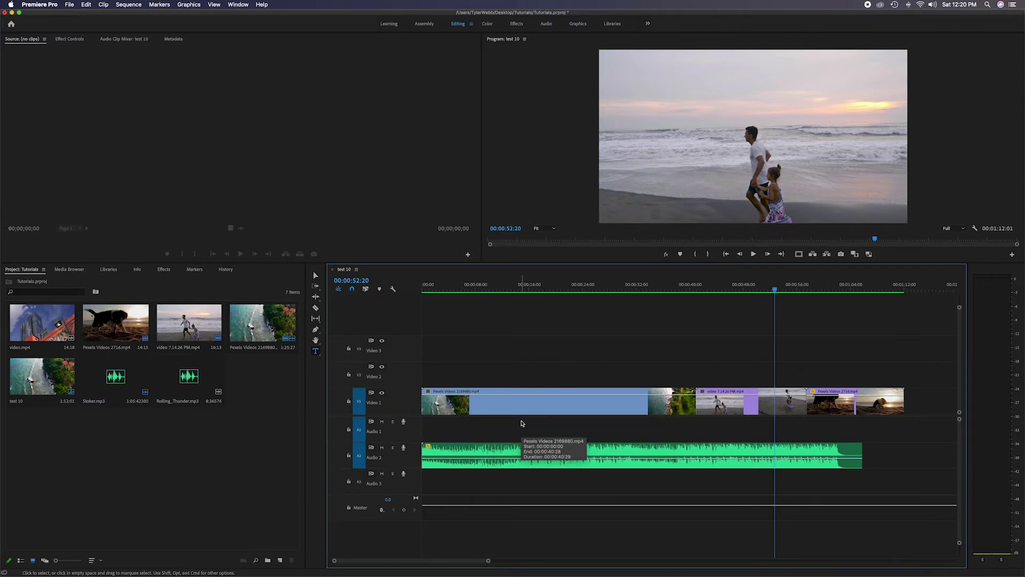
{"action": "key", "text": "super+z"}
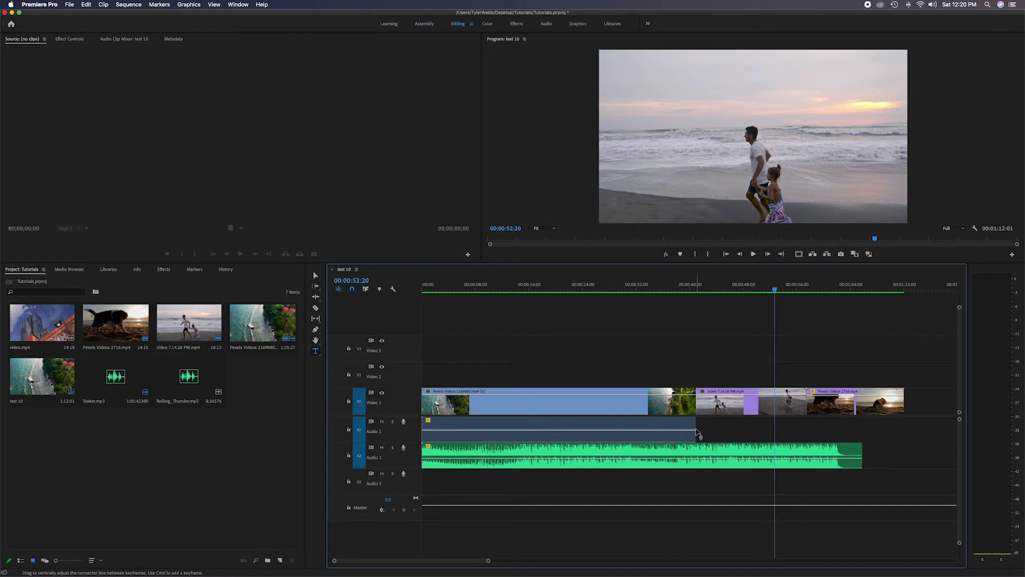
{"action": "left_click_drag", "start_coordinate": [695, 427], "coordinate": [587, 426]}
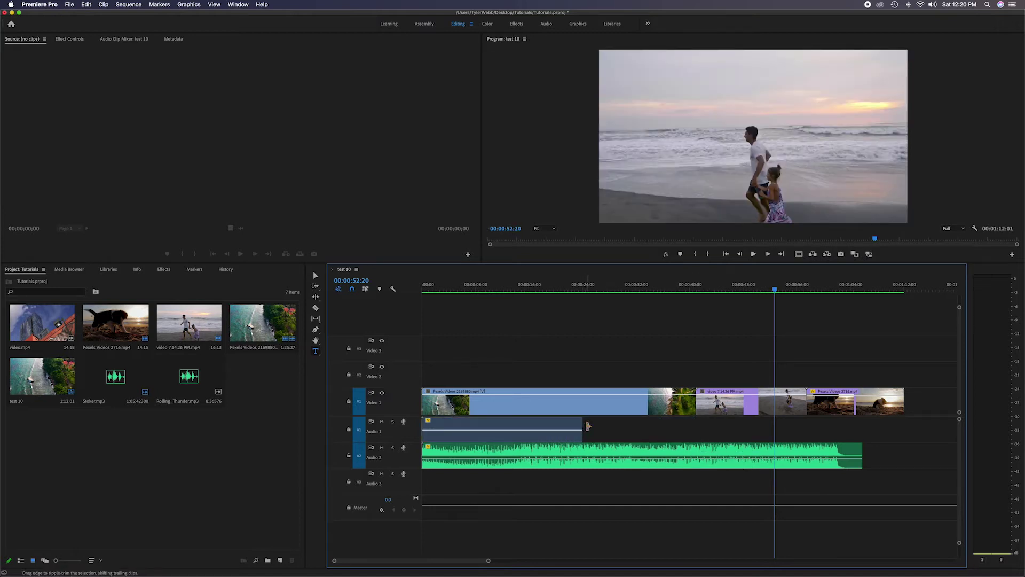
{"action": "key", "text": "super+z"}
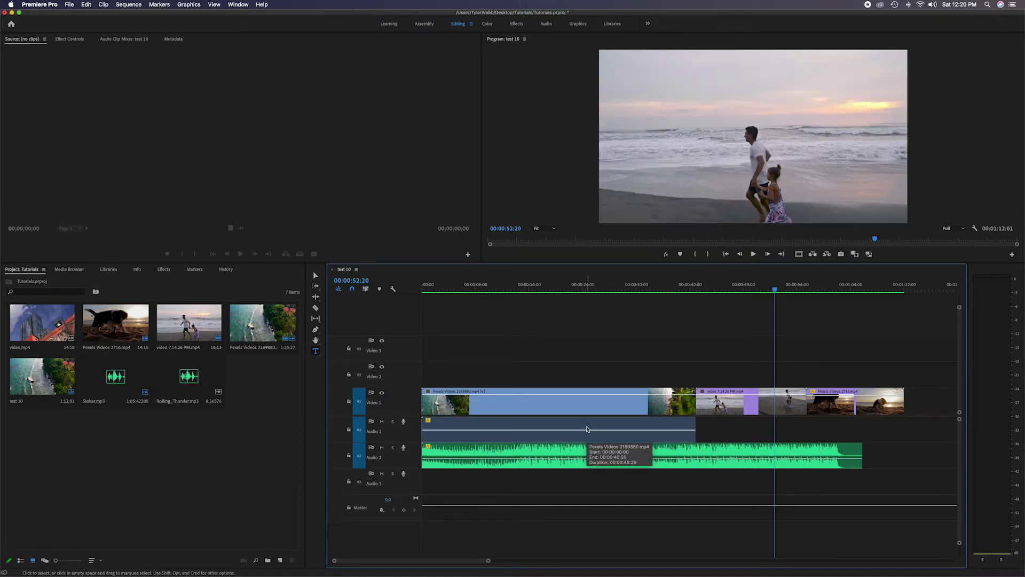
- Turn linked selection on, trim the aerial clip and its audio to about 24 seconds, and extend both back to the next clip
{"action": "left_click", "coordinate": [363, 290]}
{"action": "left_click", "coordinate": [514, 409]}
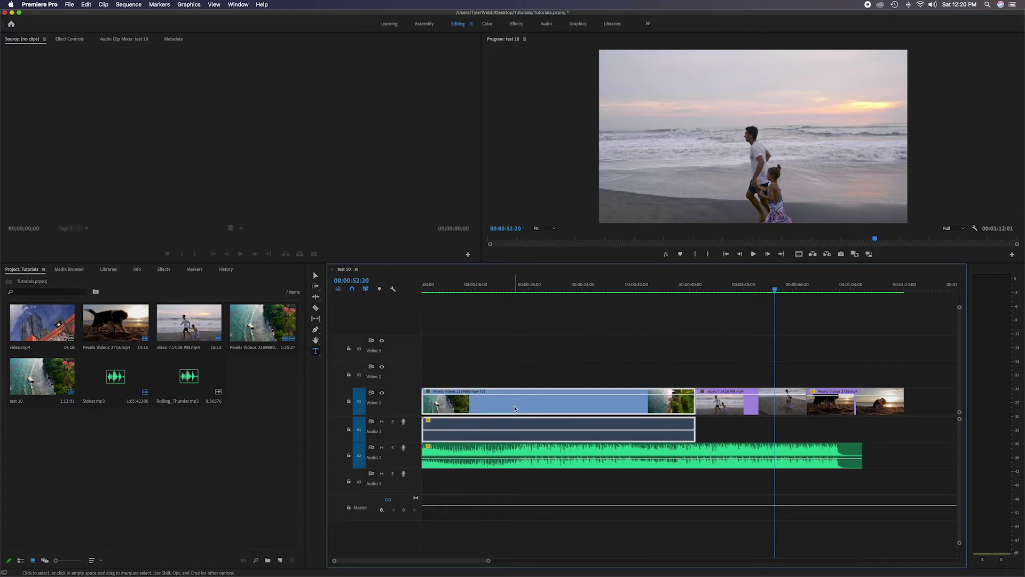
{"action": "left_click_drag", "start_coordinate": [694, 424], "coordinate": [585, 419]}
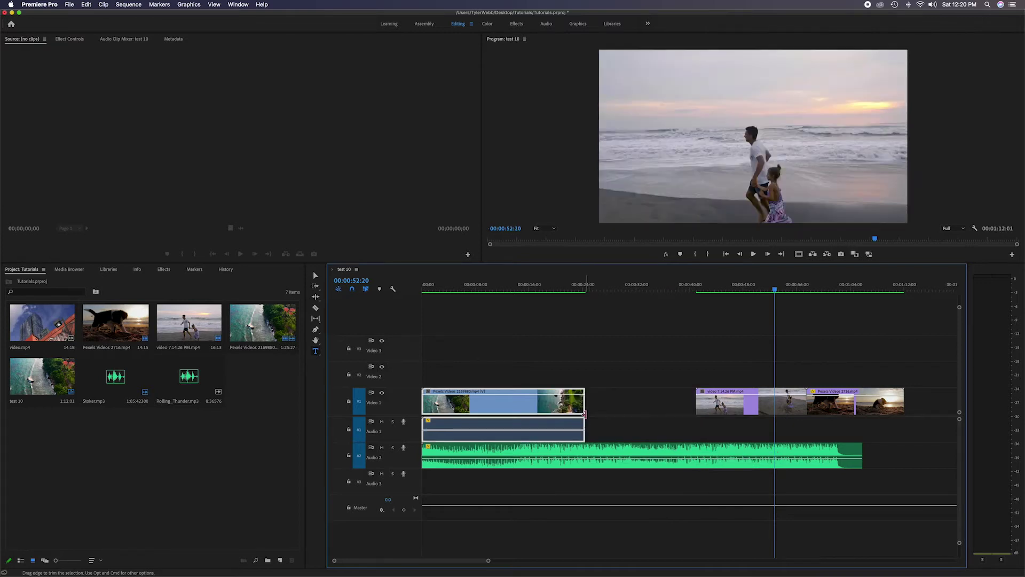
{"action": "left_click", "coordinate": [590, 403]}
{"action": "left_click_drag", "start_coordinate": [591, 403], "coordinate": [695, 403]}
- Try deleting the linked aerial clip and its audio together, and undo the deletion
{"action": "left_click", "coordinate": [583, 403]}
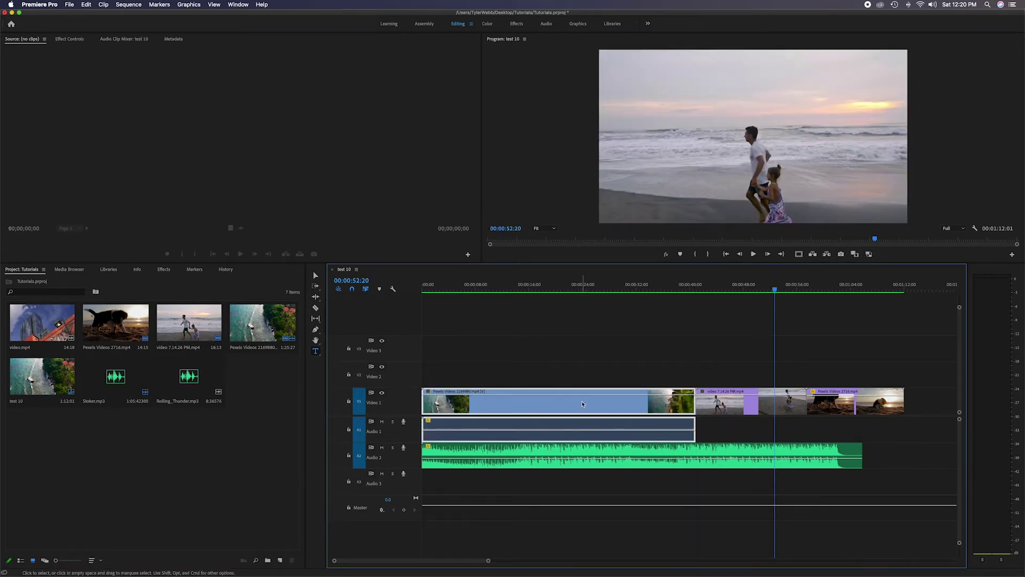
{"action": "key", "text": "Delete"}
{"action": "key", "text": "super+z"}
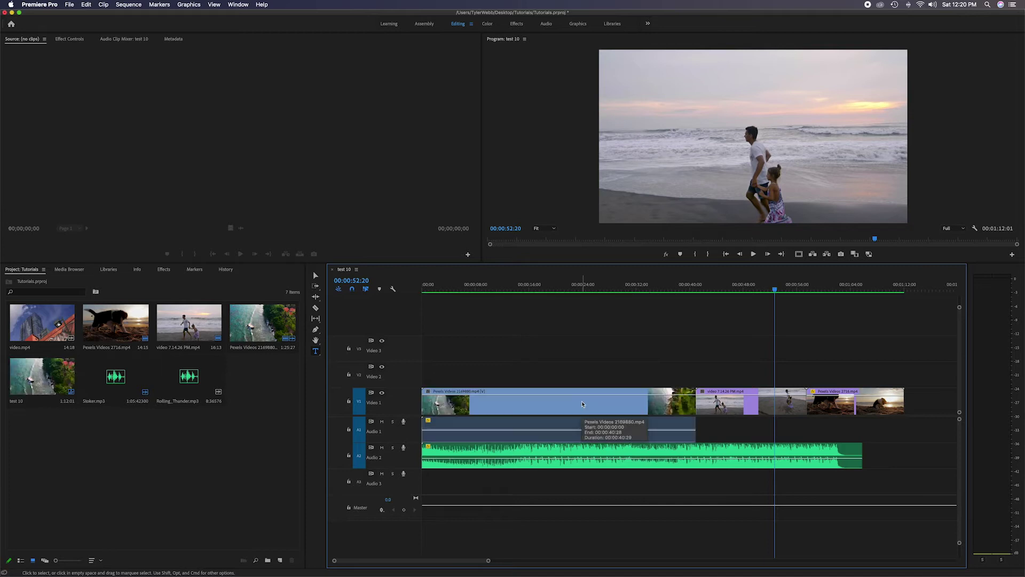
{"action": "left_click", "coordinate": [366, 290]}
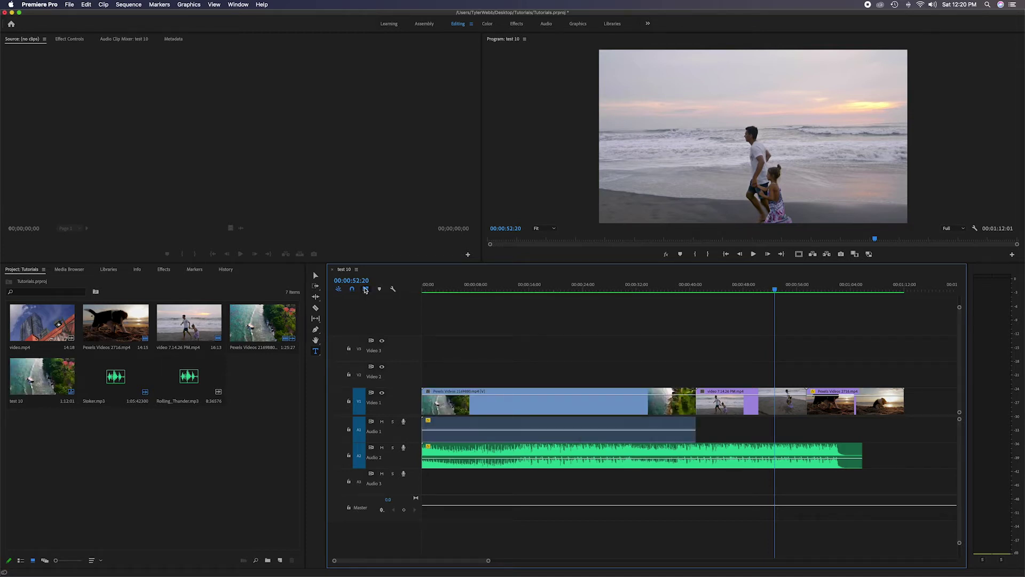
- Add sequence markers at 00:00:26:29 and 00:00:34:00 on the timeline
{"action": "left_click_drag", "start_coordinate": [775, 290], "coordinate": [604, 290]}
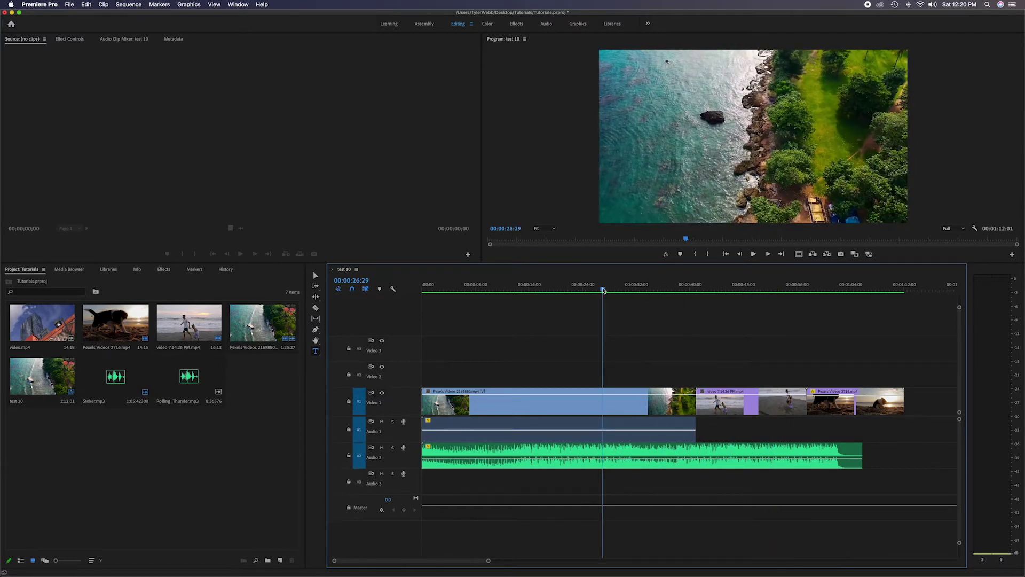
{"action": "left_click", "coordinate": [379, 289]}
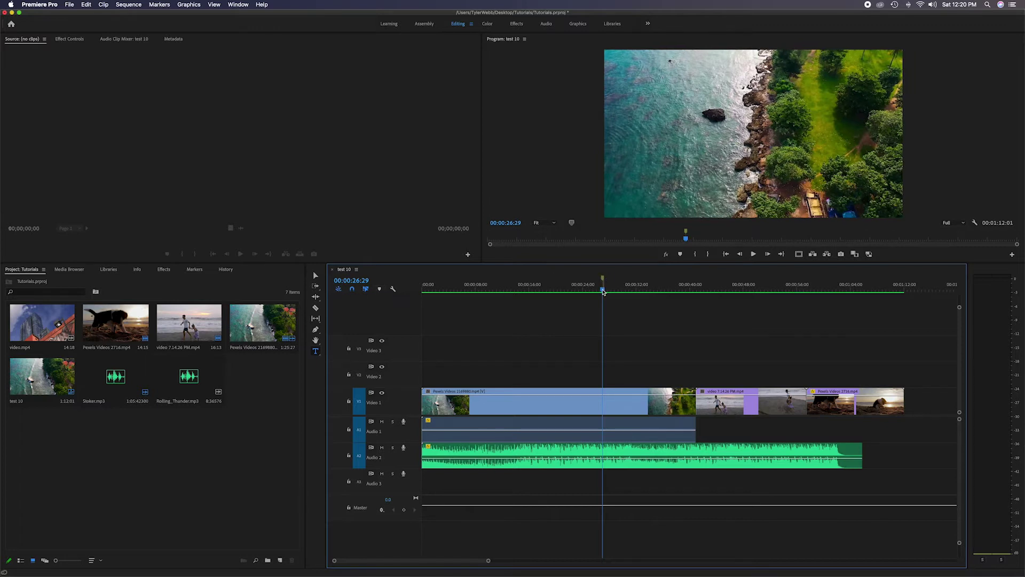
{"action": "left_click_drag", "start_coordinate": [603, 290], "coordinate": [648, 289]}
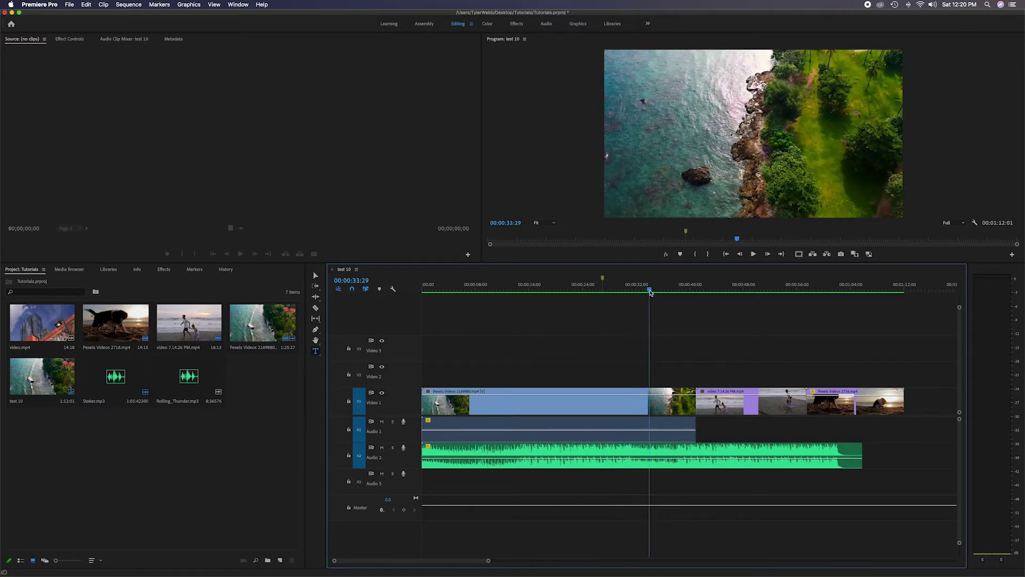
{"action": "left_click", "coordinate": [381, 289]}
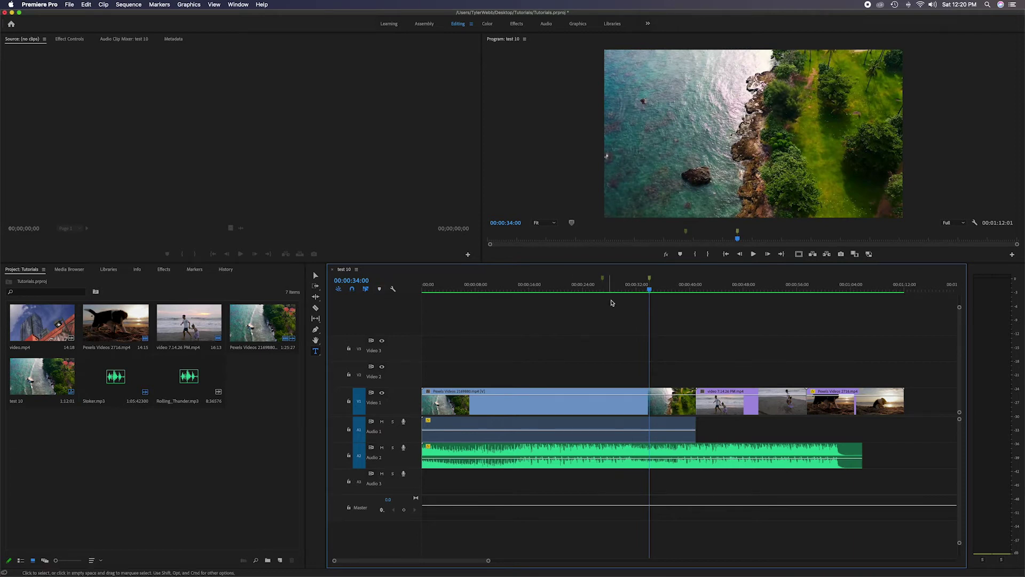
- Add sequence markers at 00:00:41:09 and 00:00:58:14, with four more spaced between them
{"action": "left_click", "coordinate": [698, 288]}
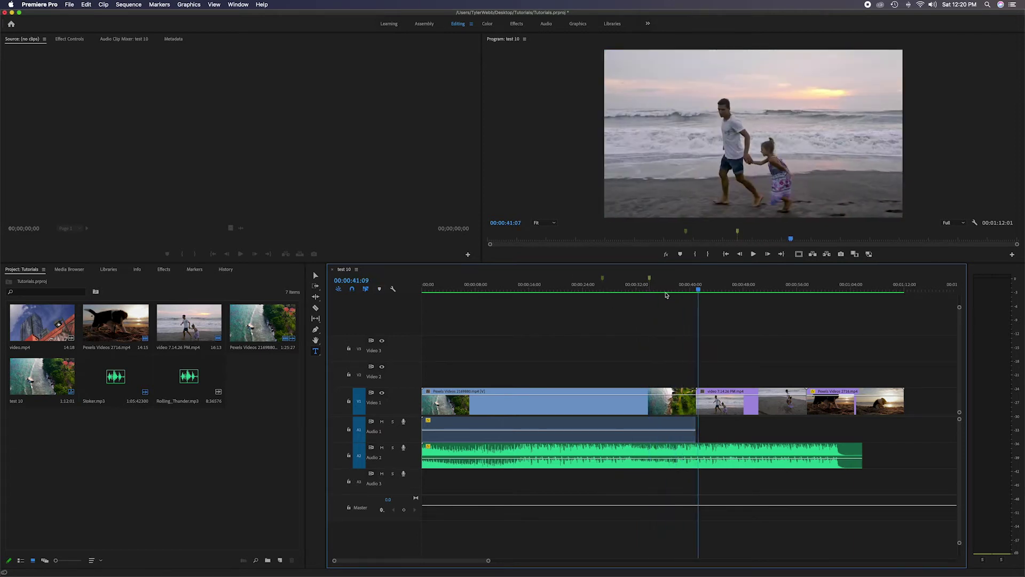
{"action": "left_click", "coordinate": [379, 289]}
{"action": "left_click_drag", "start_coordinate": [699, 291], "coordinate": [812, 292]}
{"action": "key", "text": "m"}
{"action": "key", "text": "m"}
{"action": "key", "text": "m"}
{"action": "key", "text": "m"}
{"action": "key", "text": "m"}
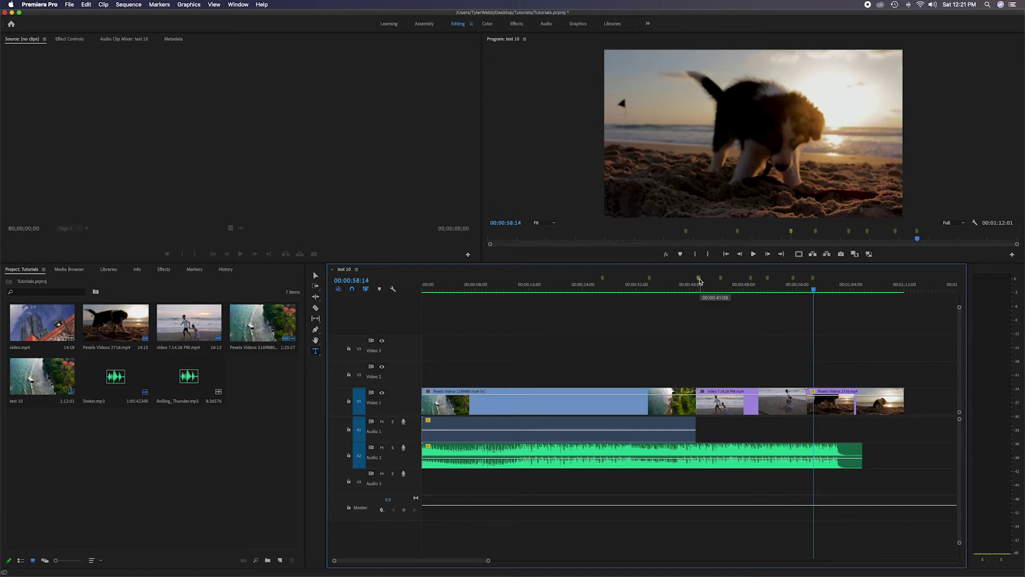
- Clear all markers from the sequence and move the playhead back to 00:00:20:22
{"action": "right_click", "coordinate": [698, 280]}
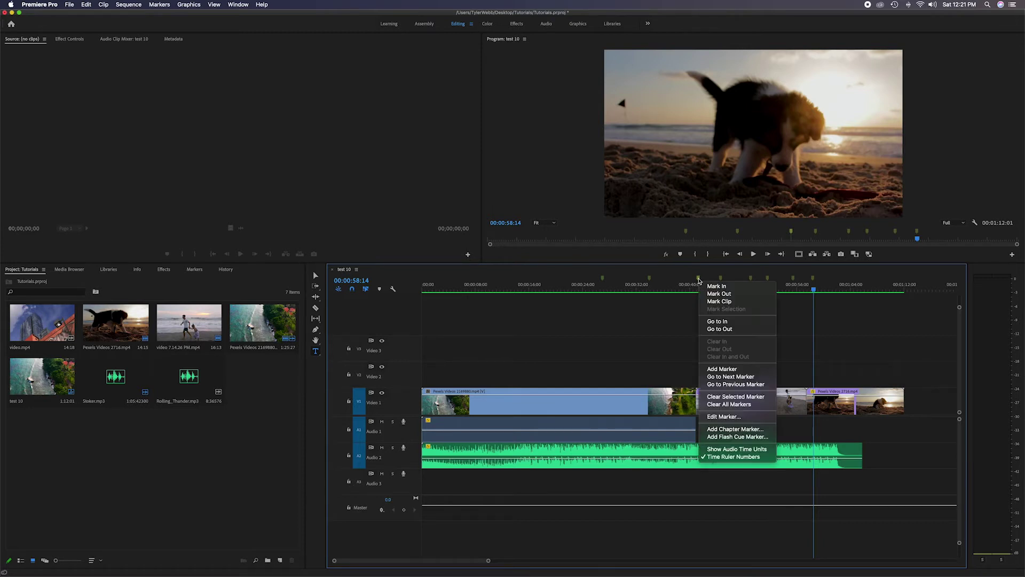
{"action": "left_click", "coordinate": [726, 404]}
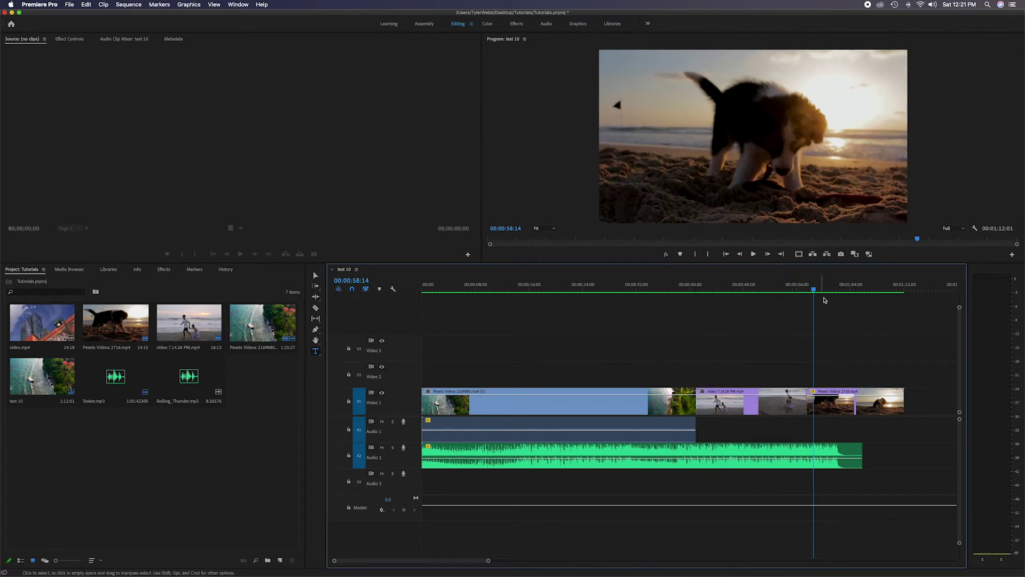
{"action": "left_click_drag", "start_coordinate": [815, 292], "coordinate": [560, 291]}
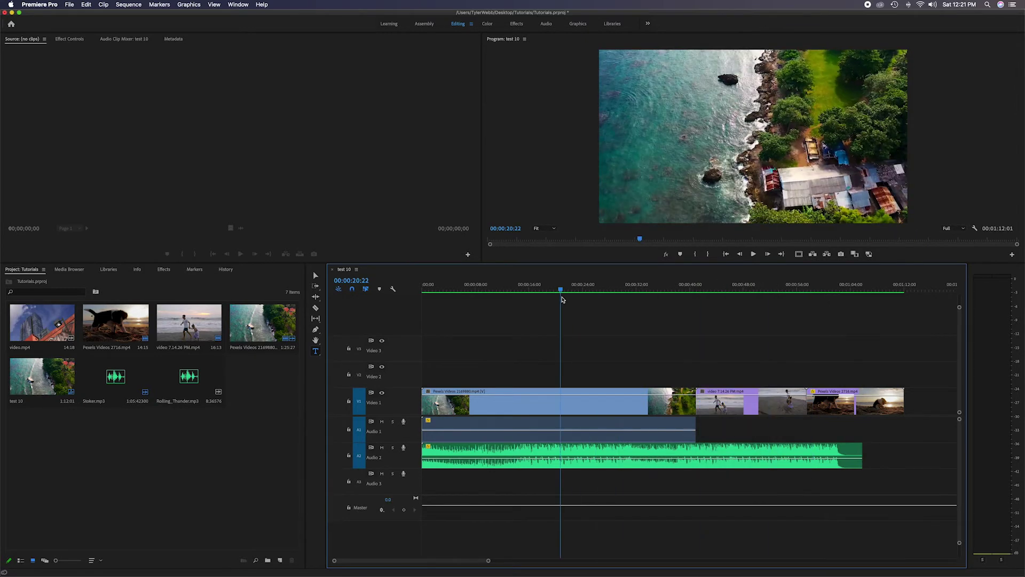
- Review the timeline display settings, such as thumbnails, waveforms and track header options
{"action": "left_click", "coordinate": [393, 290]}
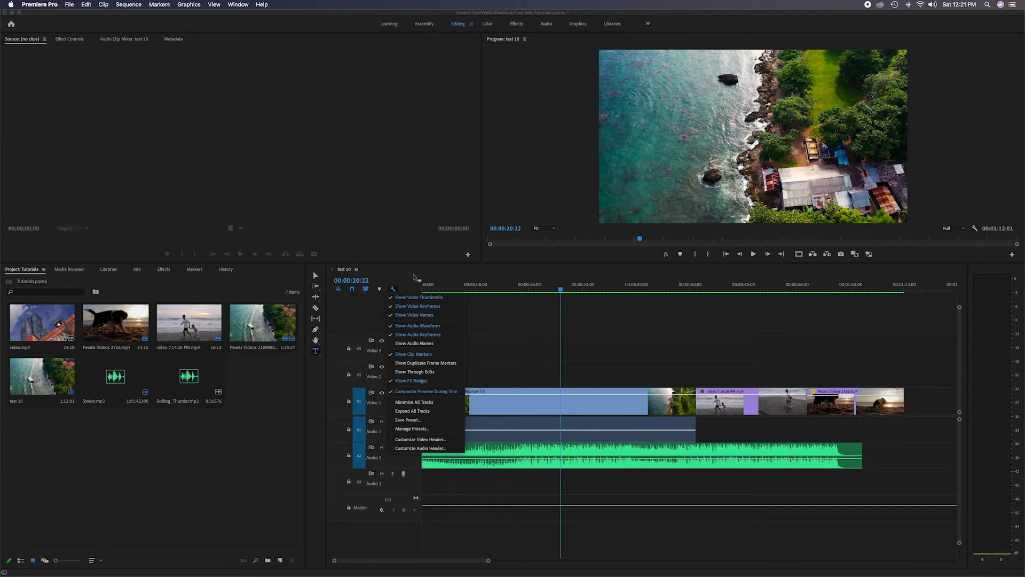
{"action": "left_click", "coordinate": [415, 277]}
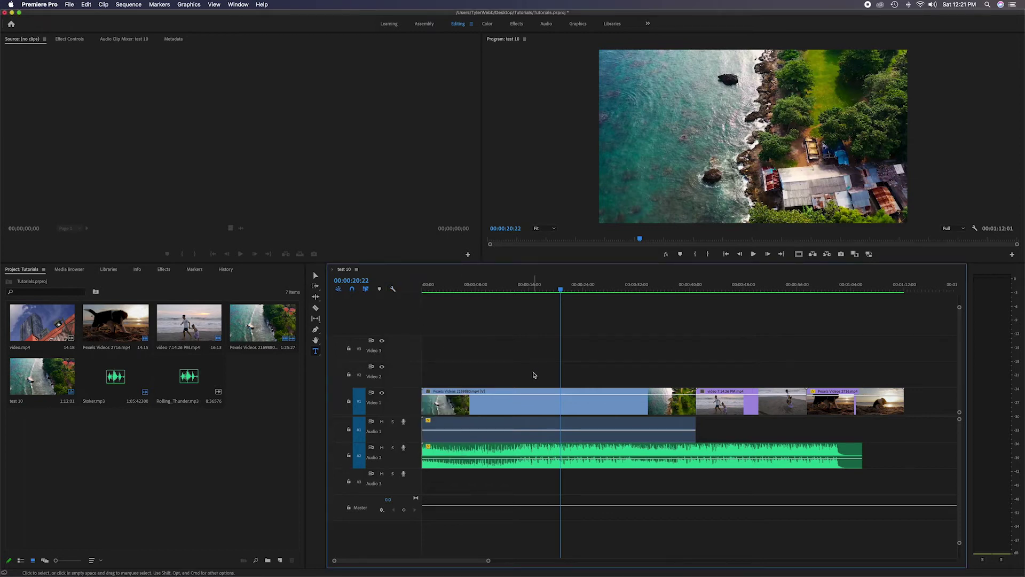
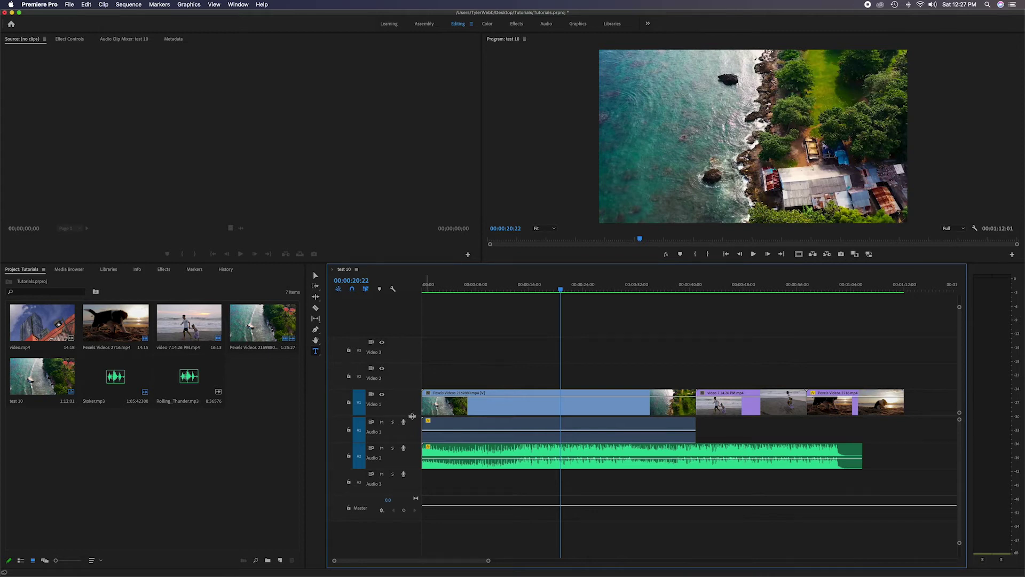
- Lower the divider between the video and audio tracks slightly and adjust the height of Video 1
{"action": "mouse_move", "coordinate": [412, 416]}
{"action": "left_mouse_down"}
{"action": "mouse_move", "coordinate": [411, 482]}
{"action": "mouse_move", "coordinate": [411, 367]}
{"action": "mouse_move", "coordinate": [412, 418]}
{"action": "left_mouse_up"}
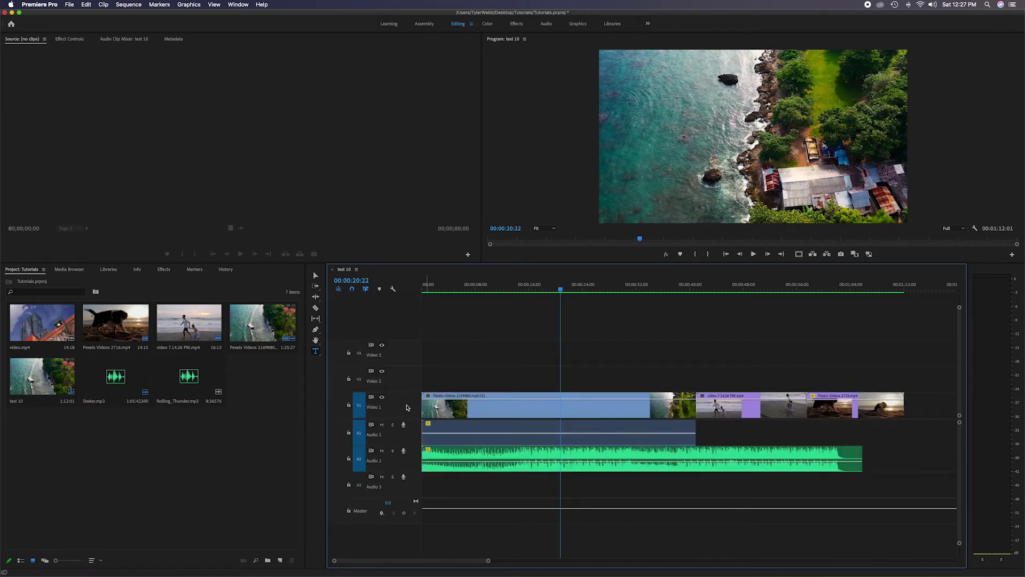
{"action": "mouse_move", "coordinate": [409, 394]}
{"action": "left_mouse_down"}
{"action": "mouse_move", "coordinate": [411, 408]}
{"action": "mouse_move", "coordinate": [412, 369]}
{"action": "mouse_move", "coordinate": [412, 411]}
{"action": "mouse_move", "coordinate": [411, 391]}
{"action": "left_mouse_up"}
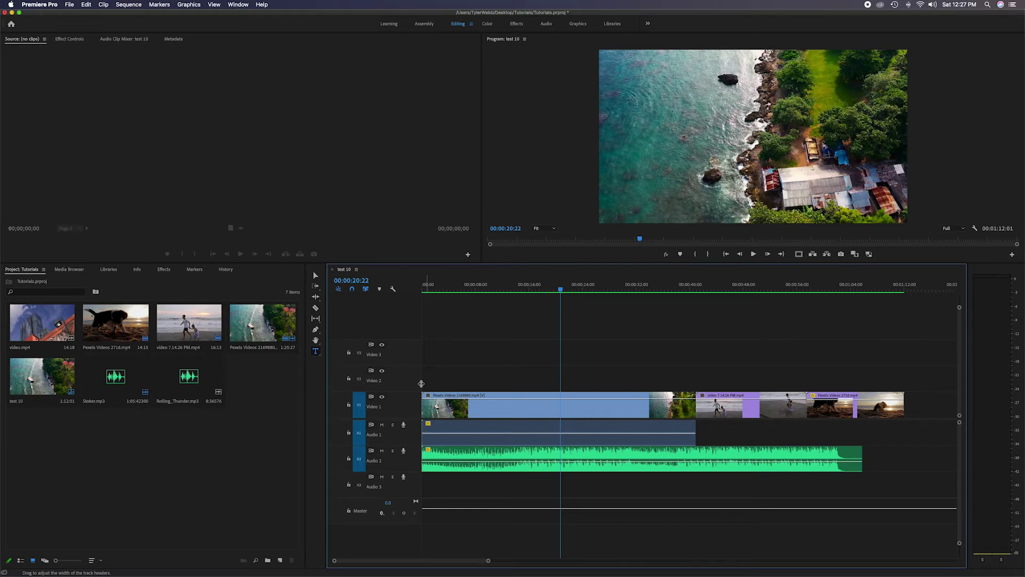
- Minimize all timeline tracks and expand them again, three times in total
{"action": "key", "text": "shift+minus"}
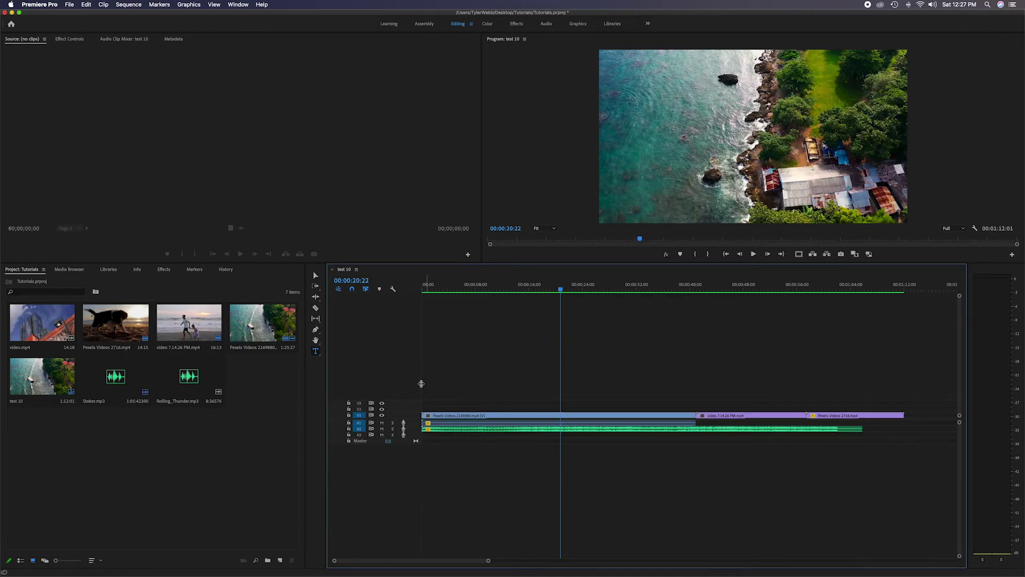
{"action": "key", "text": "shift+equal"}
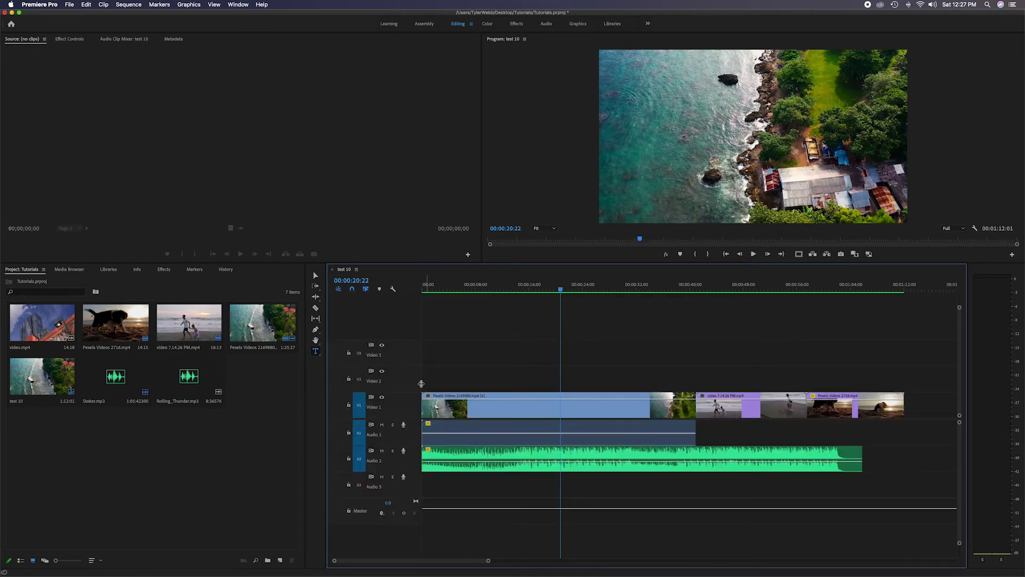
{"action": "key", "text": "shift+minus"}
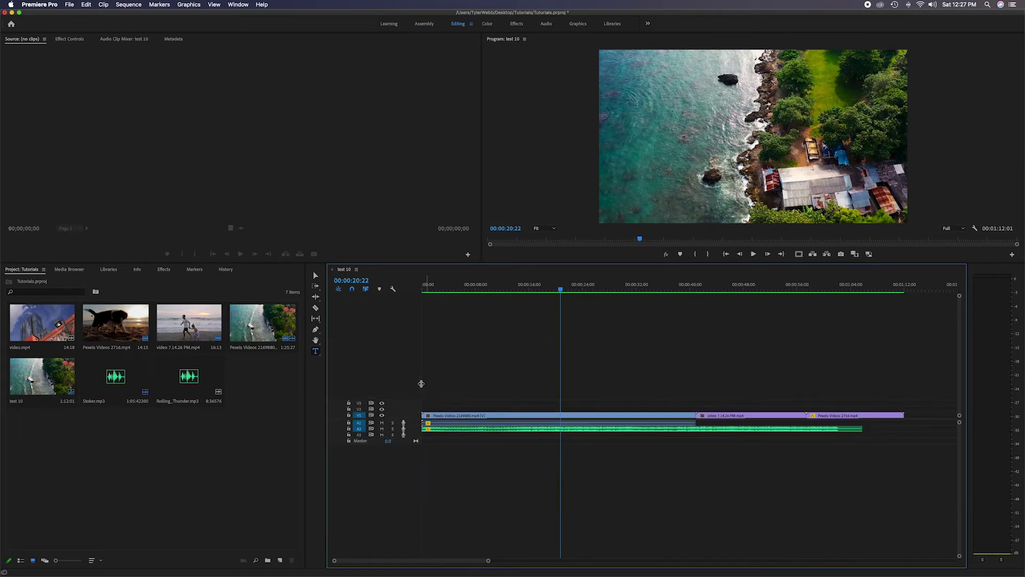
{"action": "key", "text": "shift+equal"}
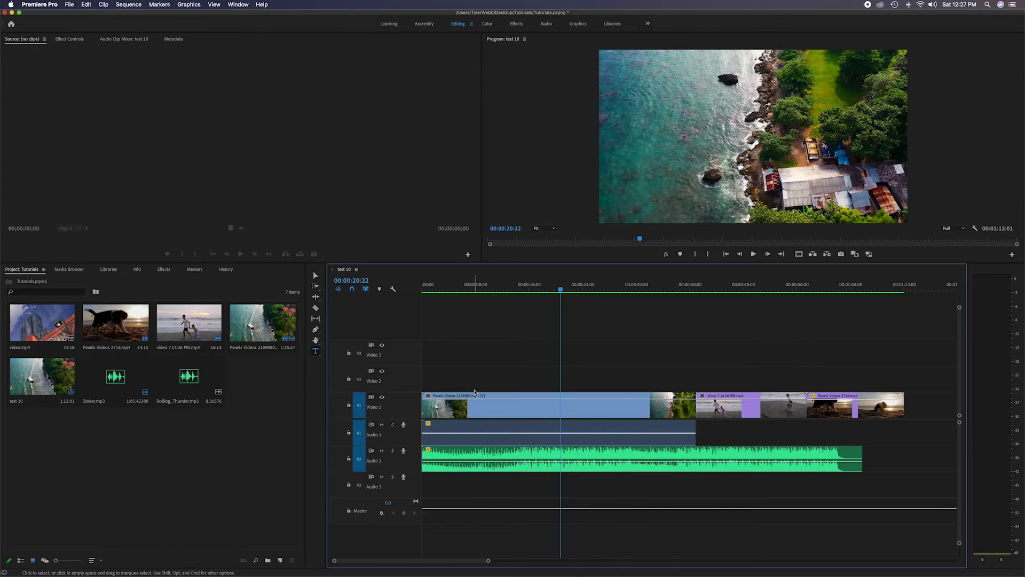
{"action": "key", "text": "shift+minus"}
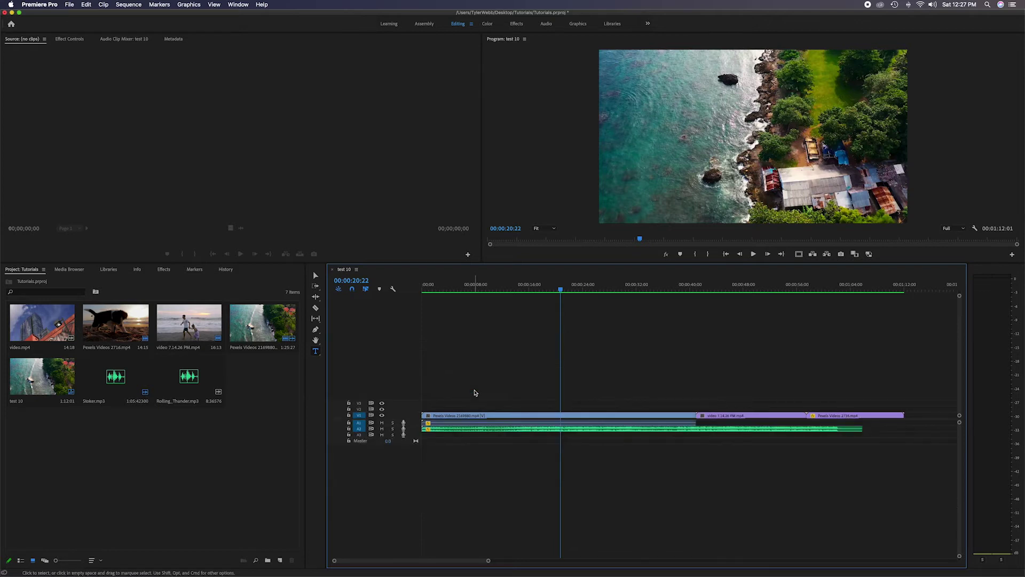
{"action": "key", "text": "shift+equal"}
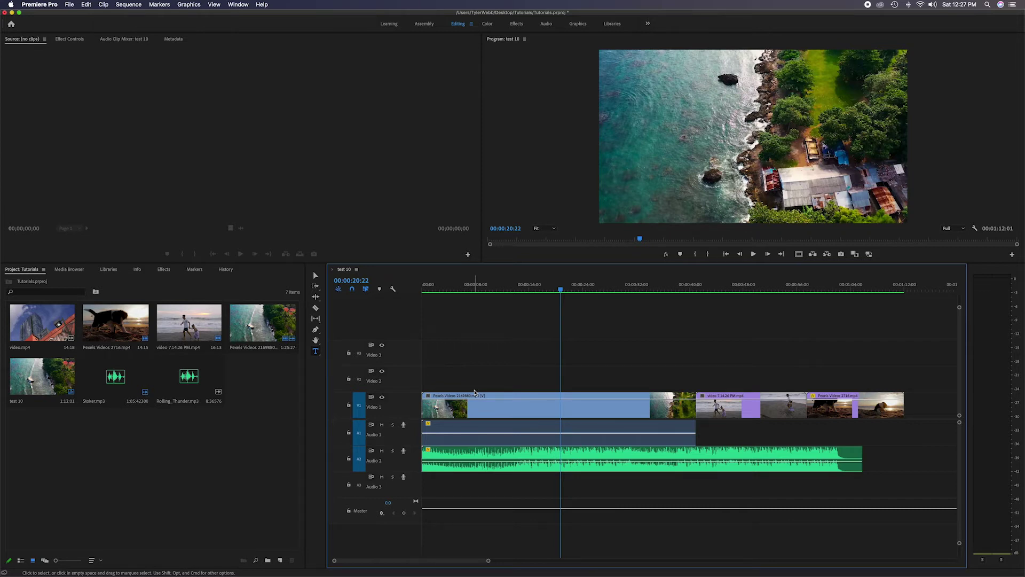
- Increase the height of all video tracks until the Video 1 clips show large thumbnails
{"action": "key", "text": "super+equal"}
{"action": "key", "text": "super+equal"}
{"action": "key", "text": "super+equal"}
{"action": "key", "text": "super+equal"}
{"action": "key", "text": "super+equal"}
{"action": "key", "text": "super+equal"}
{"action": "key", "text": "super+equal"}
{"action": "key", "text": "super+equal"}
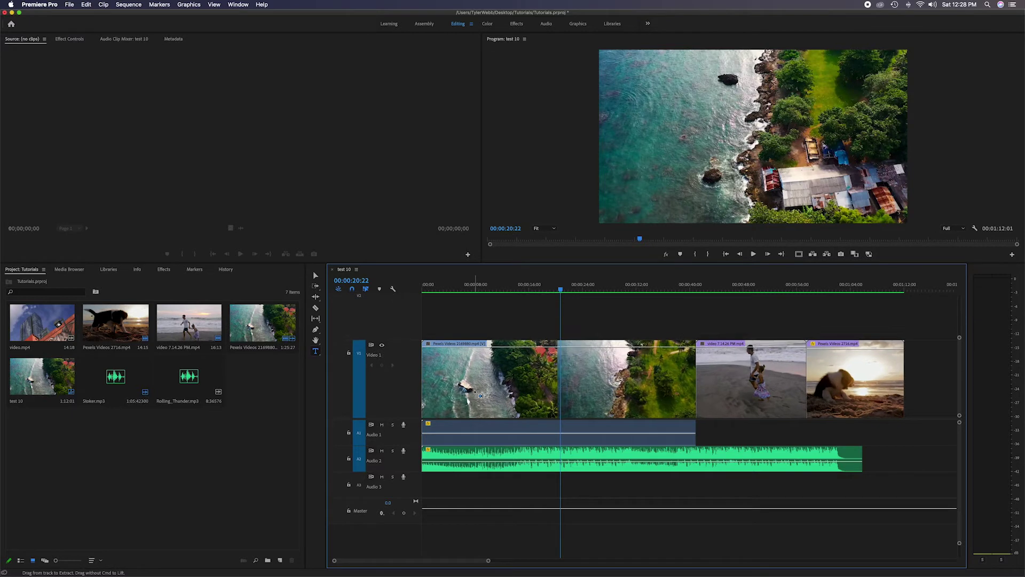
- Reduce the height of all video tracks to a medium size, slightly taller than their original height
{"action": "key", "text": "super+minus"}
{"action": "key", "text": "super+minus"}
{"action": "key", "text": "super+minus"}
{"action": "key", "text": "super+minus"}
{"action": "key", "text": "super+minus"}
{"action": "key", "text": "super+minus"}
{"action": "key", "text": "super+minus"}
{"action": "key", "text": "super+minus"}
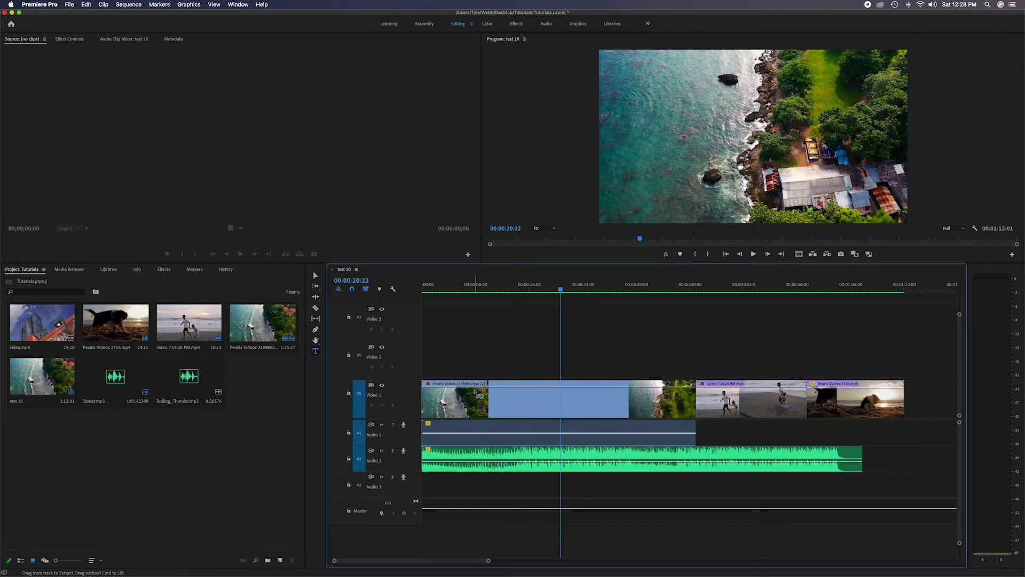
{"action": "key", "text": "super+minus"}
- Increase the height of all audio tracks to enlarge the Audio 2 waveform
{"action": "key", "text": "alt+equal"}
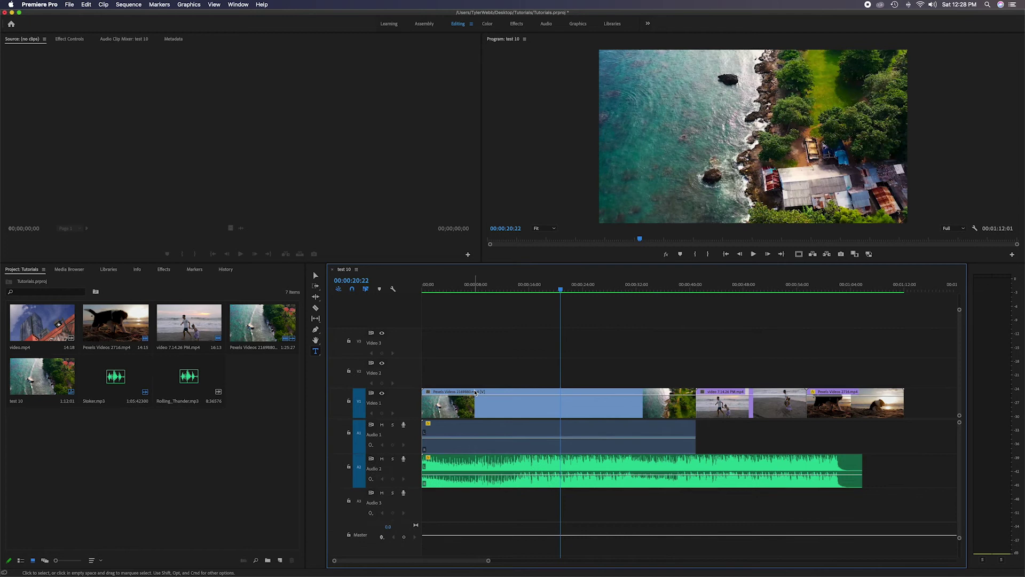
{"action": "key", "text": "alt+equal"}
{"action": "key", "text": "alt+equal"}
{"action": "key", "text": "alt+equal"}
{"action": "key", "text": "alt+equal"}
{"action": "key", "text": "alt+equal"}
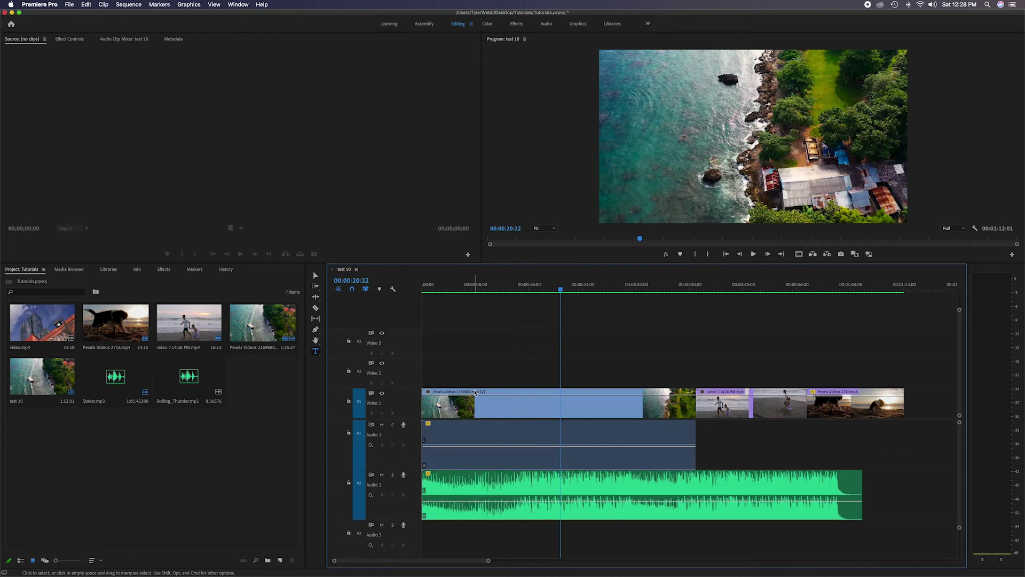
{"action": "key", "text": "alt+equal"}
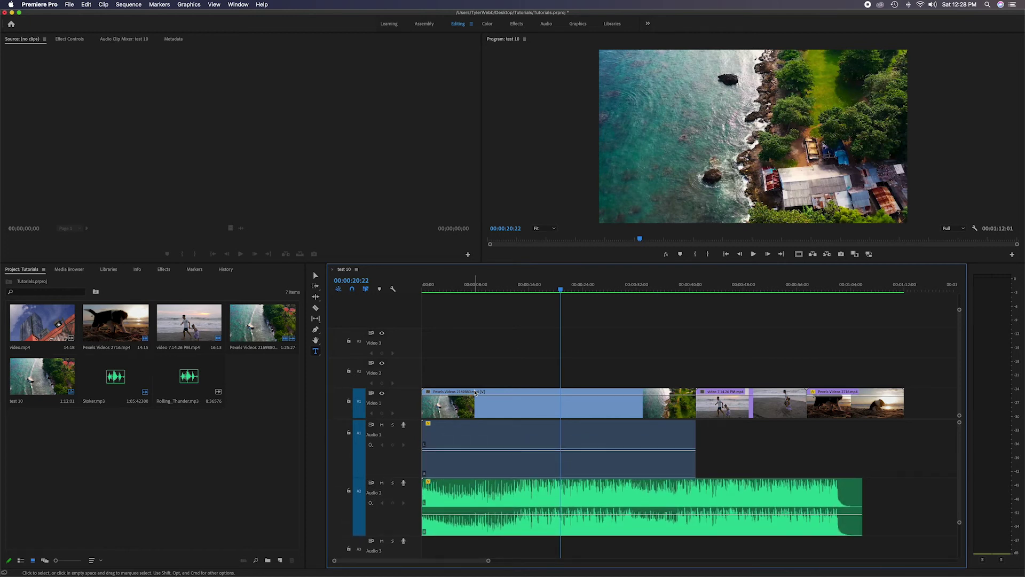
- Reduce the height of all audio tracks to a compact size
{"action": "key", "text": "alt+minus"}
{"action": "key", "text": "alt+minus"}
{"action": "key", "text": "alt+minus"}
{"action": "key", "text": "alt+minus"}
{"action": "key", "text": "alt+minus"}
{"action": "key", "text": "alt+minus"}
{"action": "key", "text": "alt+minus"}
{"action": "key", "text": "alt+minus"}
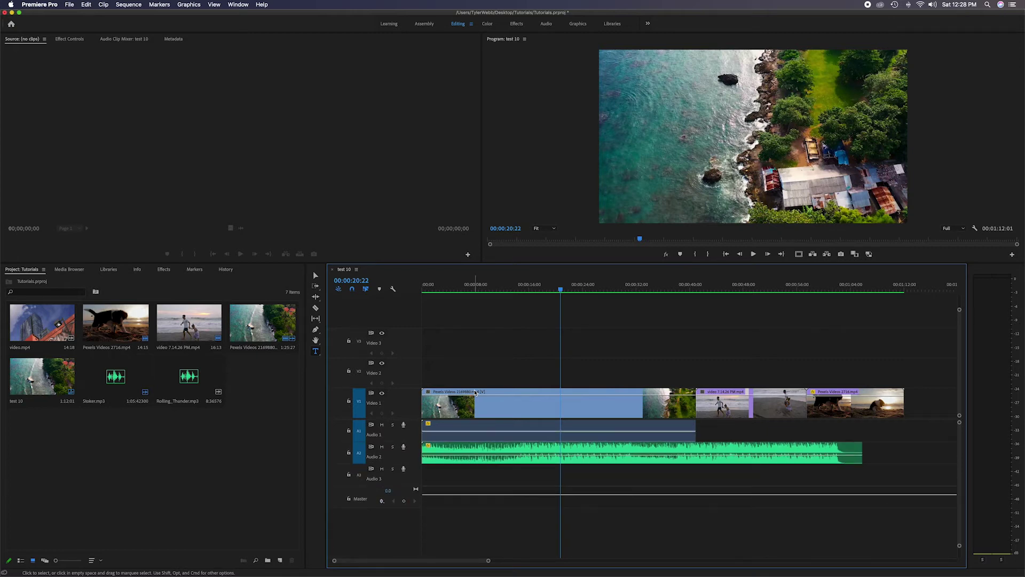
- Enlarge all video tracks again to show full-size clip thumbnails on Video 1
{"action": "key", "text": "super+equal"}
{"action": "key", "text": "super+equal"}
{"action": "key", "text": "super+equal"}
{"action": "key", "text": "super+equal"}
{"action": "key", "text": "super+equal"}
{"action": "key", "text": "super+equal"}
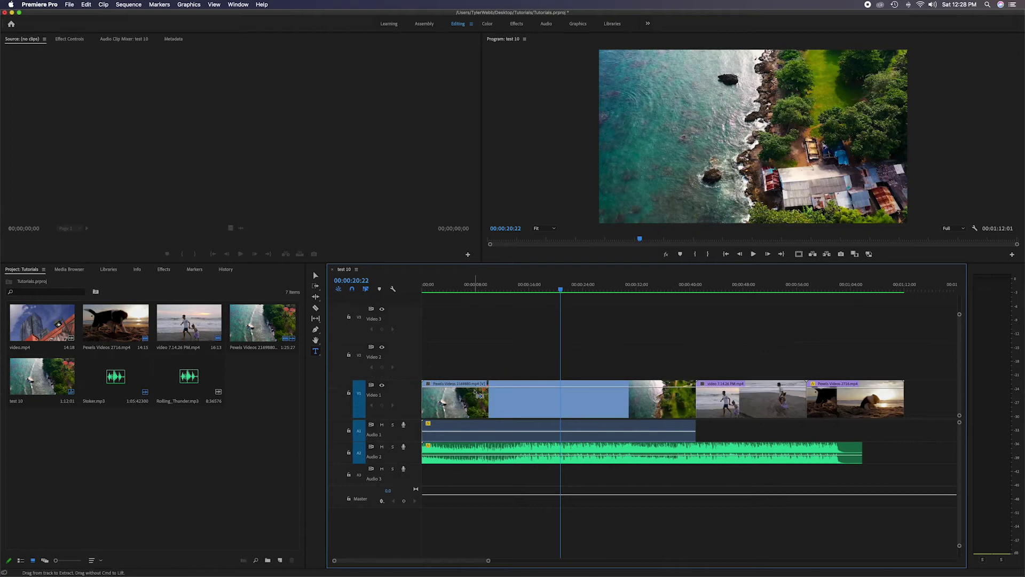
{"action": "key", "text": "super+equal"}
{"action": "key", "text": "super+equal"}
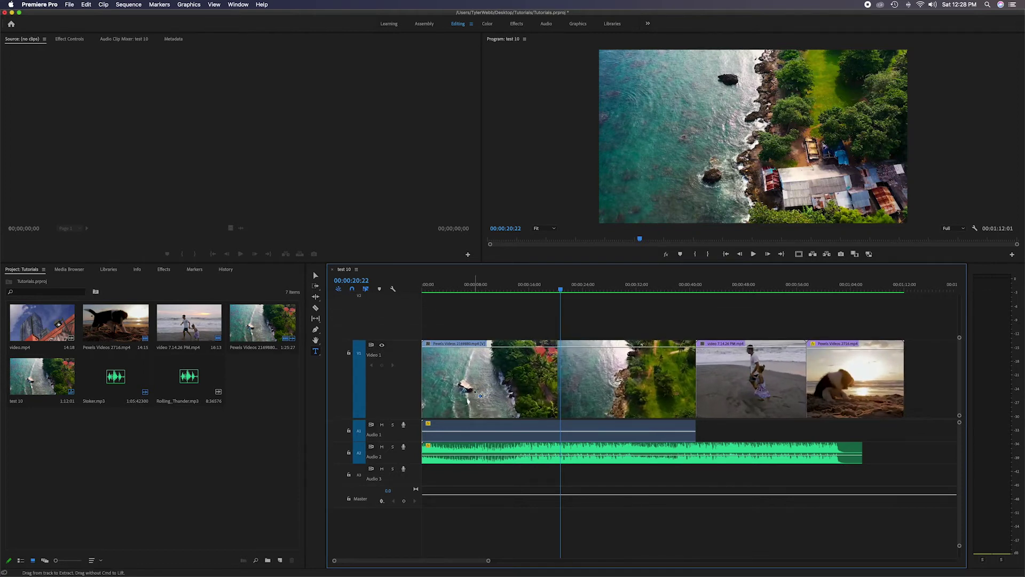
- Shrink all video tracks back to their original height so Video 1 to Video 3 fit in the timeline
{"action": "key", "text": "super+minus"}
{"action": "key", "text": "super+minus"}
{"action": "key", "text": "super+minus"}
{"action": "key", "text": "super+minus"}
{"action": "key", "text": "super+minus"}
{"action": "key", "text": "super+minus"}
{"action": "key", "text": "super+minus"}
{"action": "key", "text": "super+minus"}
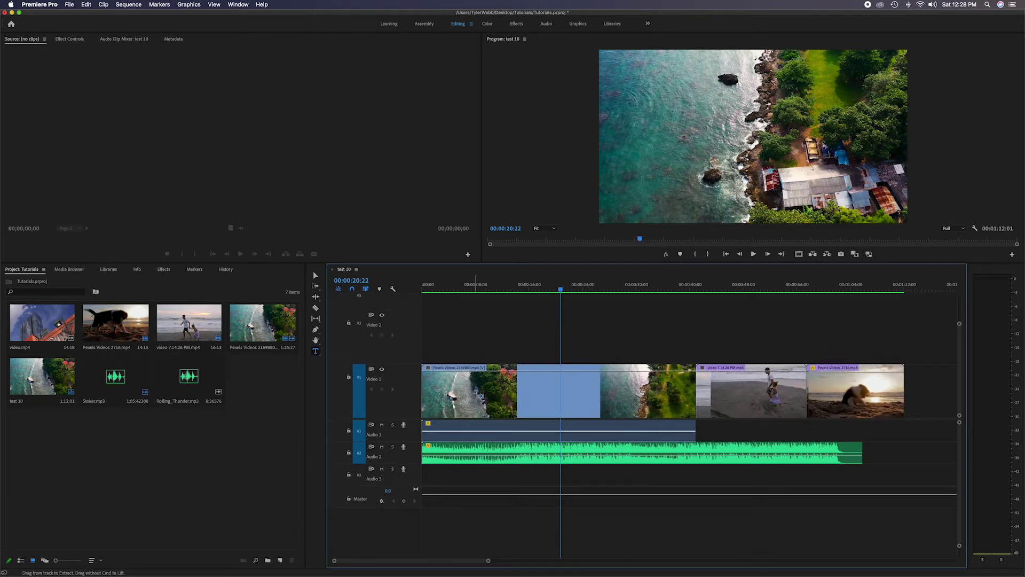
{"action": "key", "text": "super+minus"}
{"action": "key", "text": "super+minus"}
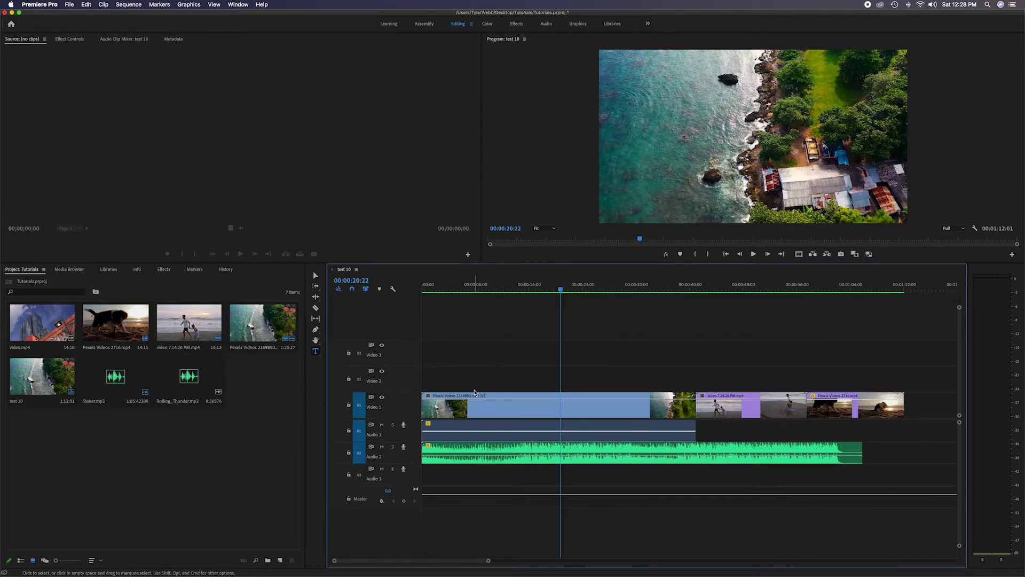
- Enlarge all audio tracks until Audio 1 and Audio 2 fill the lower part of the timeline
{"action": "key", "text": "alt+equal"}
{"action": "key", "text": "alt+equal"}
{"action": "key", "text": "alt+equal"}
{"action": "key", "text": "alt+equal"}
{"action": "key", "text": "alt+equal"}
{"action": "key", "text": "alt+equal"}
{"action": "key", "text": "alt+equal"}
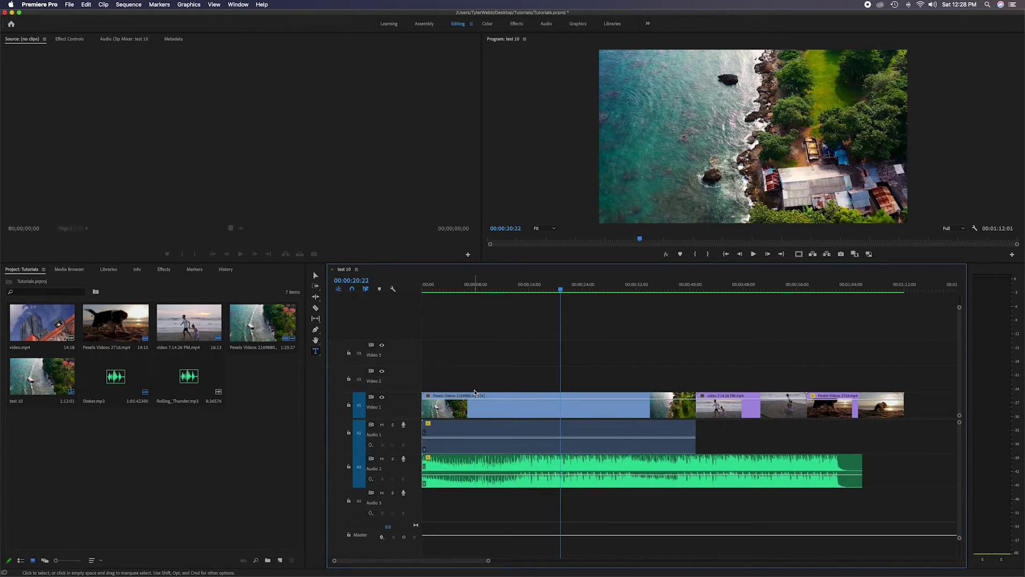
{"action": "key", "text": "alt+equal"}
{"action": "key", "text": "alt+equal"}
{"action": "key", "text": "alt+equal"}
{"action": "key", "text": "alt+equal"}
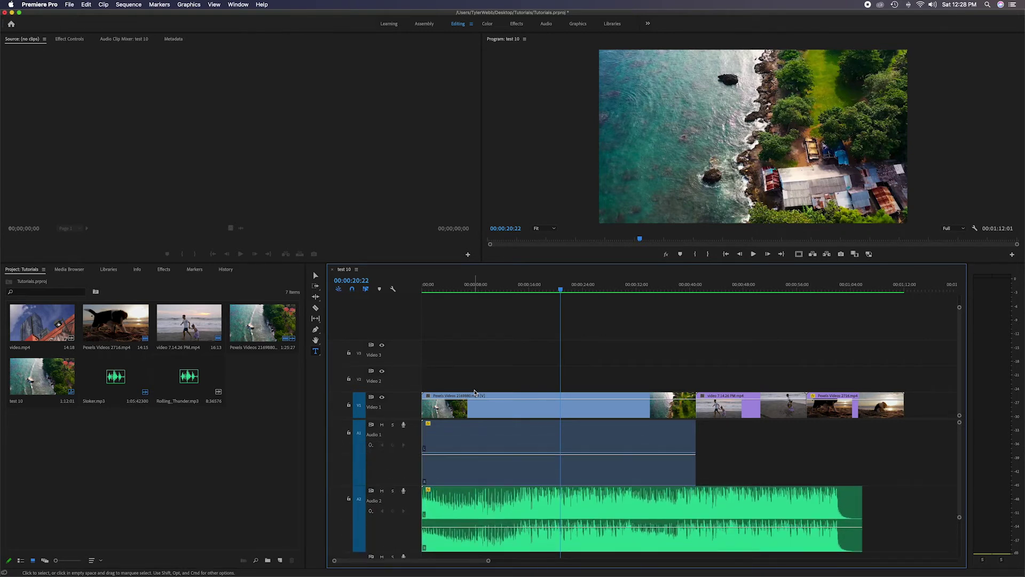
- Shrink all audio tracks so Audio 1 to Audio 3 and the Master track fit in the timeline
{"action": "key", "text": "alt+minus"}
{"action": "key", "text": "alt+minus"}
{"action": "key", "text": "alt+minus"}
{"action": "key", "text": "alt+minus"}
{"action": "key", "text": "alt+minus"}
{"action": "key", "text": "alt+minus"}
{"action": "key", "text": "alt+minus"}
{"action": "key", "text": "alt+minus"}
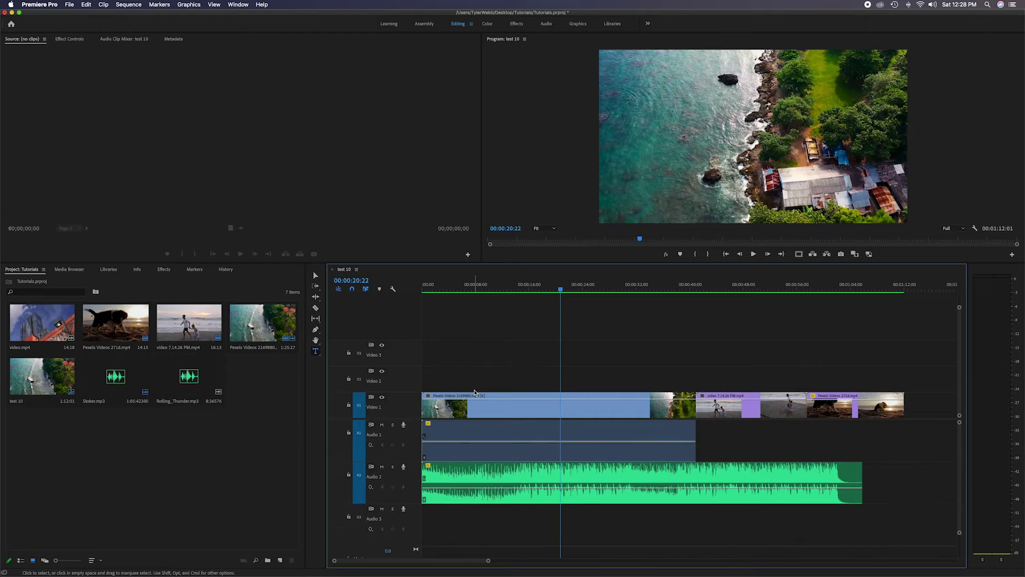
{"action": "key", "text": "alt+minus"}
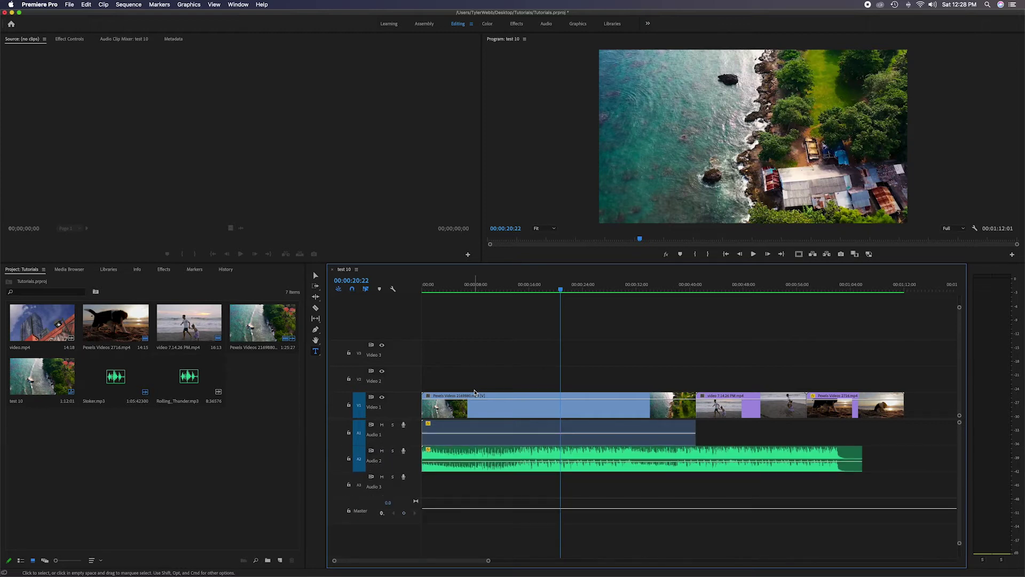
- Enlarge all audio tracks once more and return them to their compact height
{"action": "key", "text": "alt+equal"}
{"action": "key", "text": "alt+equal"}
{"action": "key", "text": "alt+equal"}
{"action": "key", "text": "alt+equal"}
{"action": "key", "text": "alt+equal"}
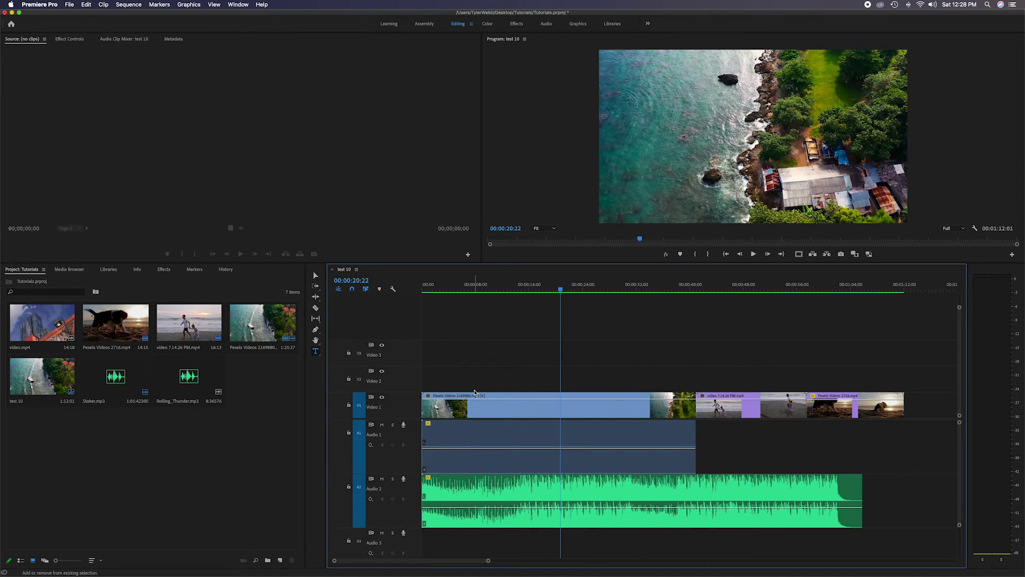
{"action": "key", "text": "alt+minus"}
{"action": "key", "text": "alt+minus"}
{"action": "key", "text": "alt+minus"}
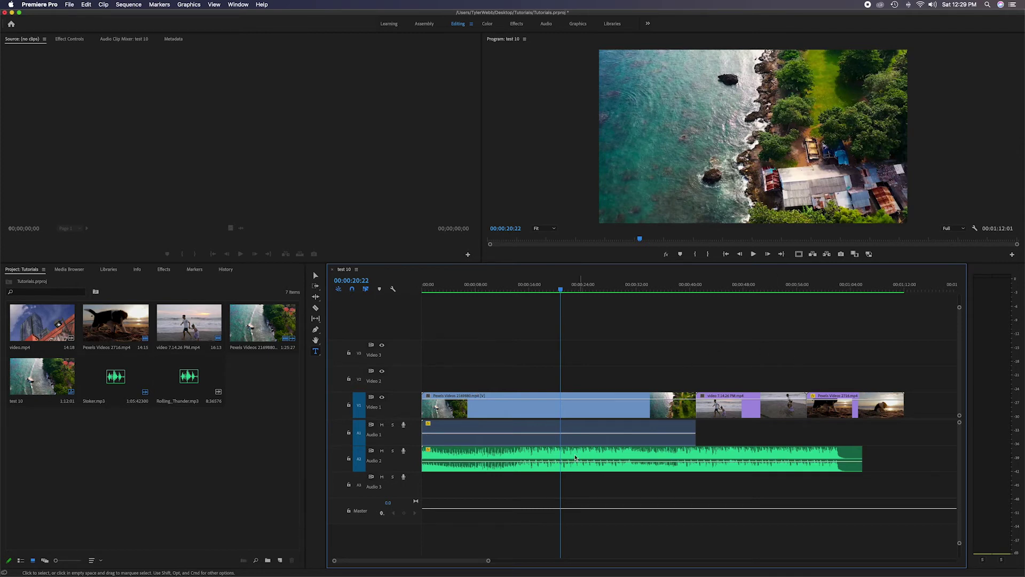
- Move the playhead to 00:00:20:15 at frame-level timeline zoom, and fit the whole sequence back in view
{"action": "left_click_drag", "start_coordinate": [488, 562], "coordinate": [414, 561]}
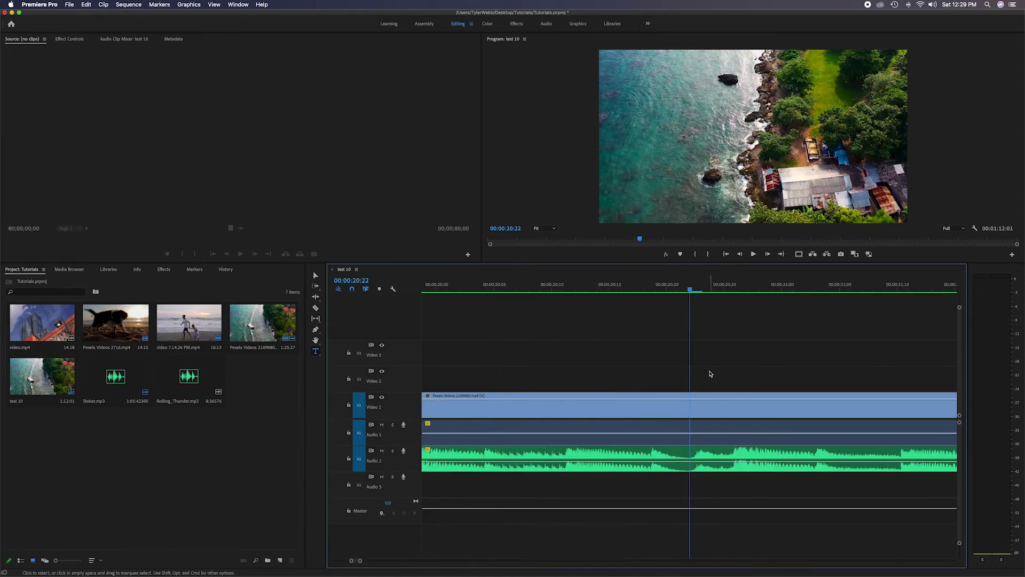
{"action": "left_click_drag", "start_coordinate": [691, 289], "coordinate": [609, 288]}
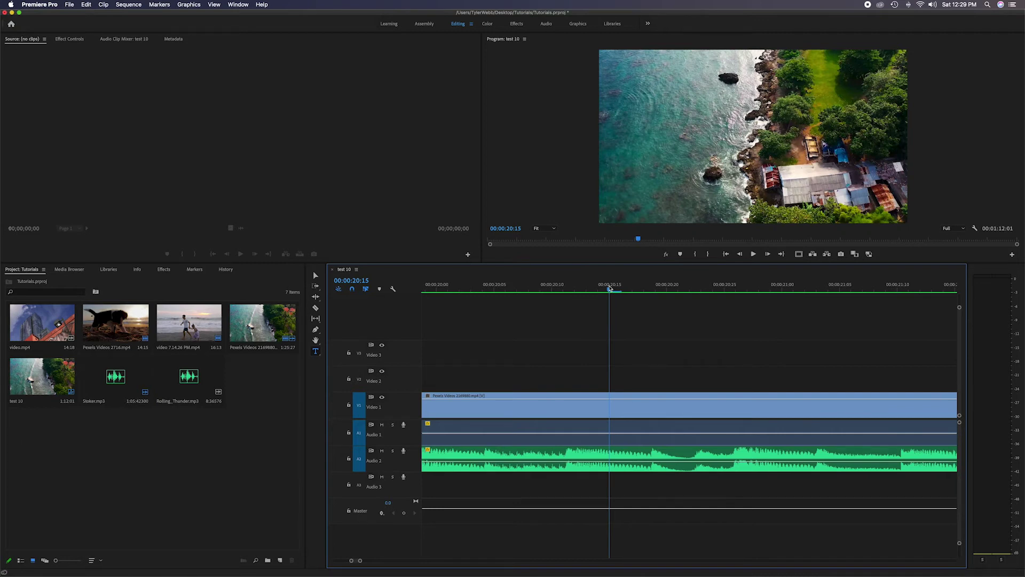
{"action": "key", "text": "backslash"}
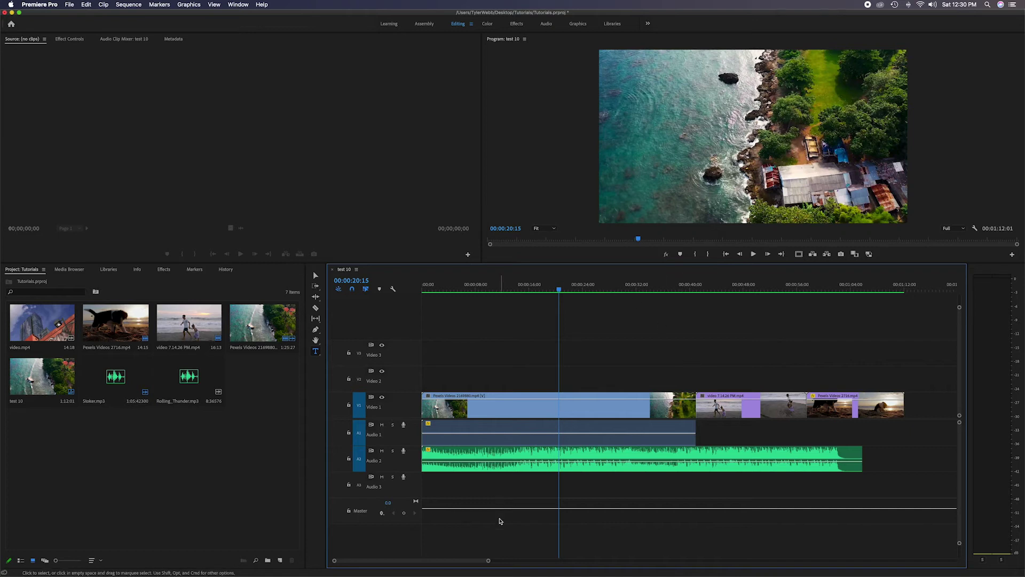
- Zoom the timeline in to frame level around the playhead, and fit the whole sequence back in view
{"action": "key", "text": "equal"}
{"action": "key", "text": "equal"}
{"action": "key", "text": "equal"}
{"action": "key", "text": "equal"}
{"action": "key", "text": "equal"}
{"action": "key", "text": "equal"}
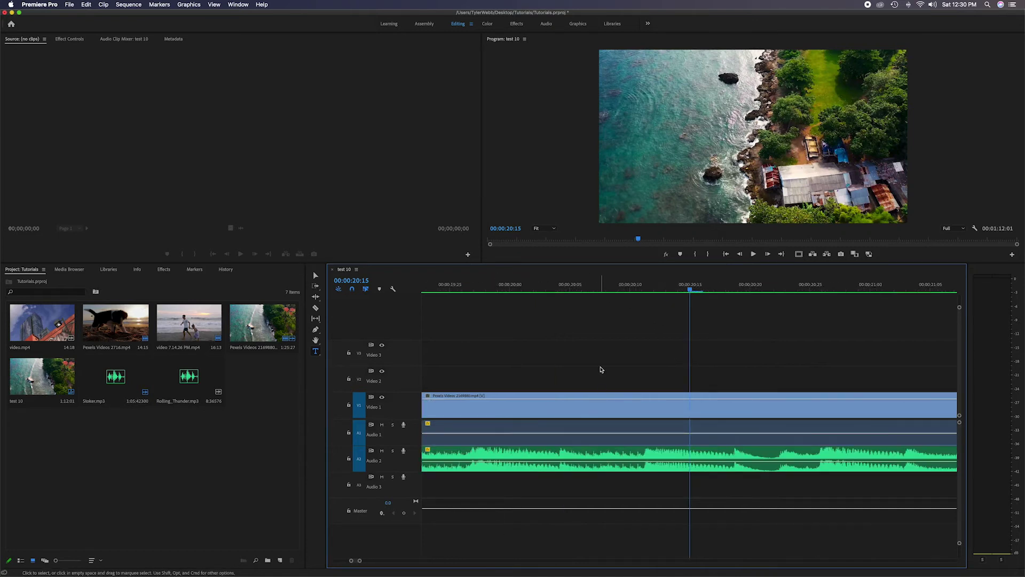
{"action": "key", "text": "backslash"}
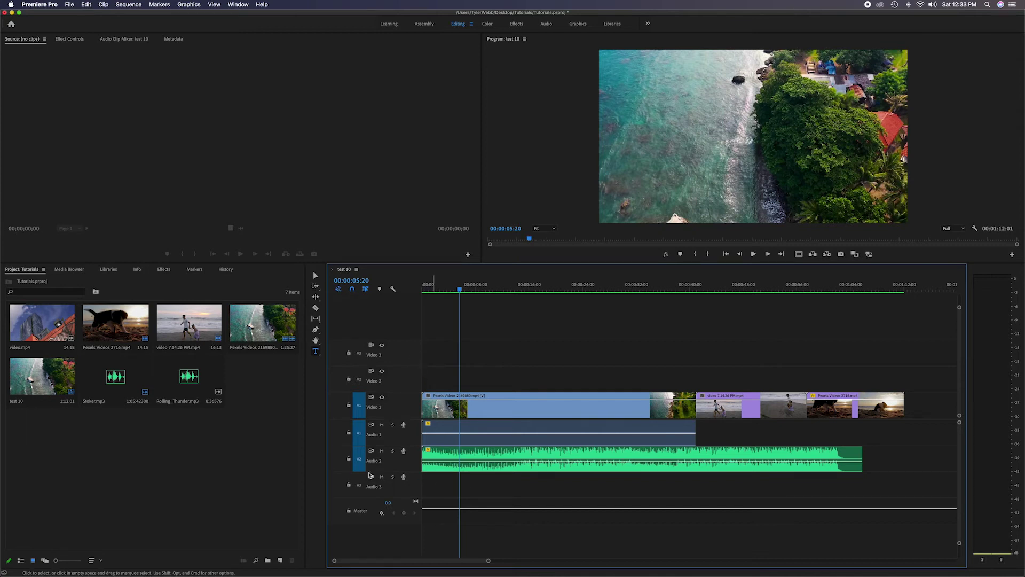
- Place the Rolling_Thunder.mp3 sound effect on Audio 3, starting at about 00:00:15 in the sequence
{"action": "left_click", "coordinate": [177, 435]}
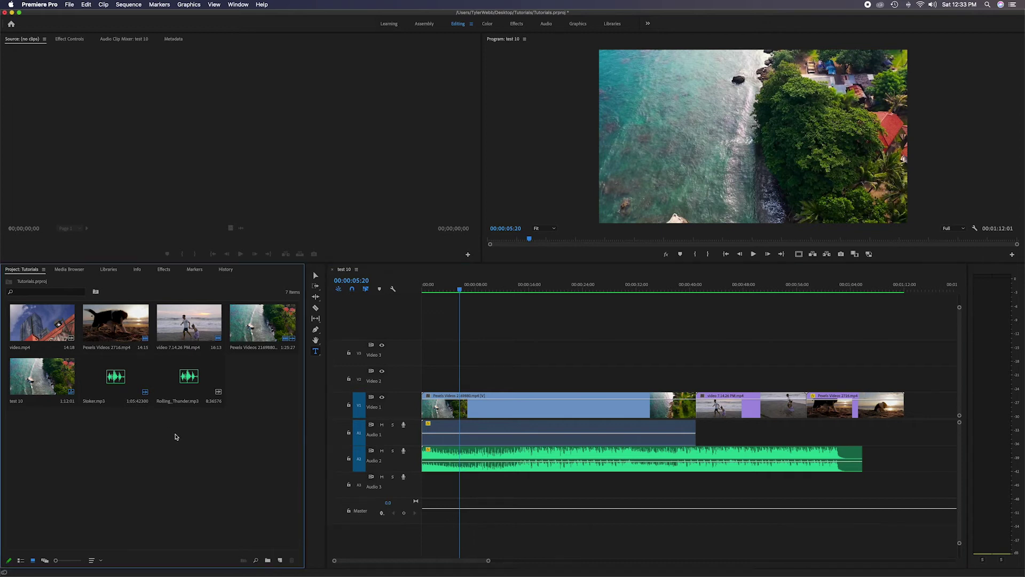
{"action": "left_click", "coordinate": [169, 391]}
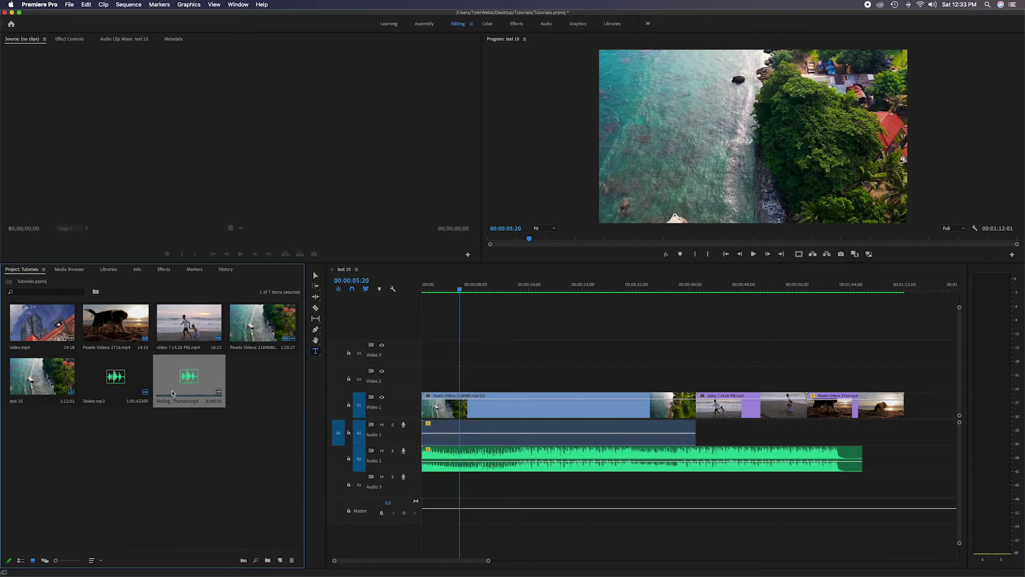
{"action": "left_click_drag", "start_coordinate": [166, 388], "coordinate": [606, 486]}
{"action": "left_click_drag", "start_coordinate": [553, 489], "coordinate": [528, 486]}
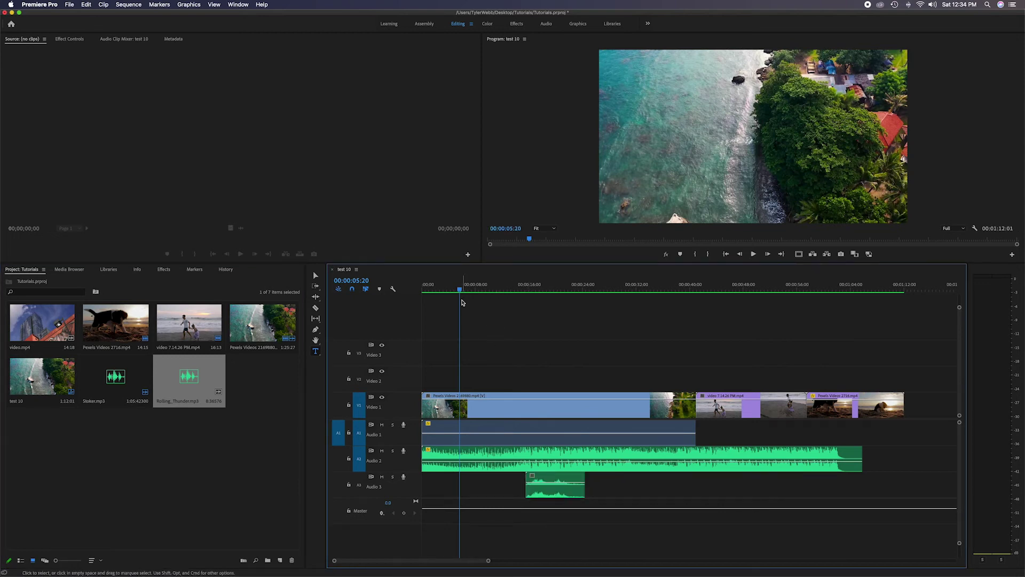
- Try moving the thunder clip from Audio 3 onto the music in Audio 2 at about 00:00:26, and undo the overwrite
{"action": "left_click", "coordinate": [551, 479]}
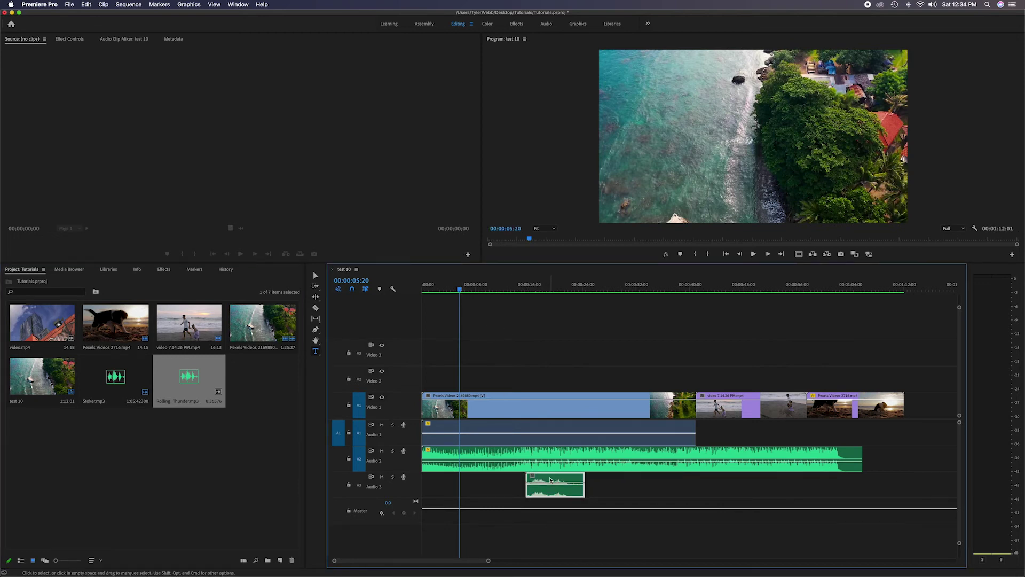
{"action": "left_click_drag", "start_coordinate": [552, 479], "coordinate": [623, 462]}
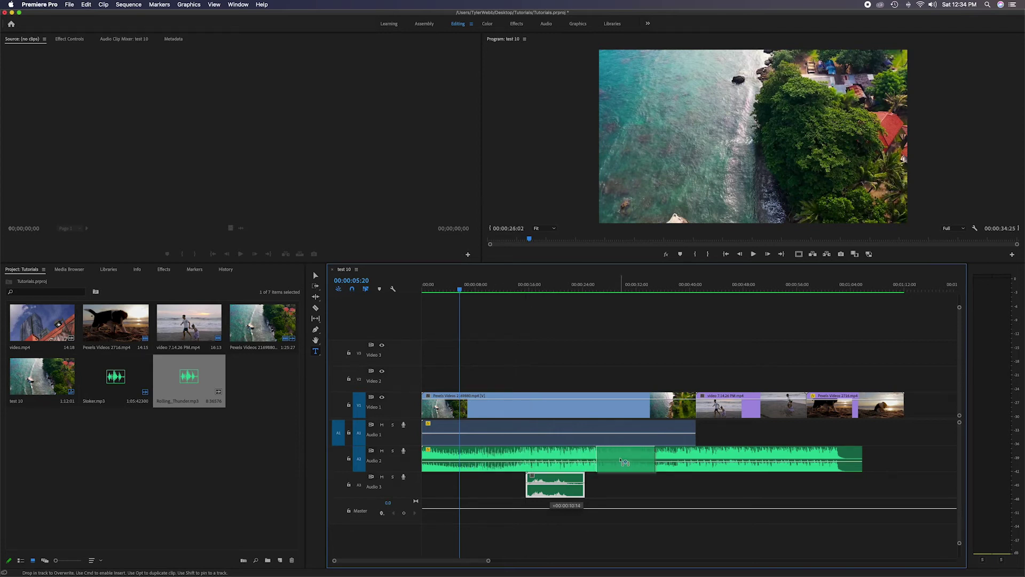
{"action": "left_click_drag", "start_coordinate": [620, 459], "coordinate": [620, 460]}
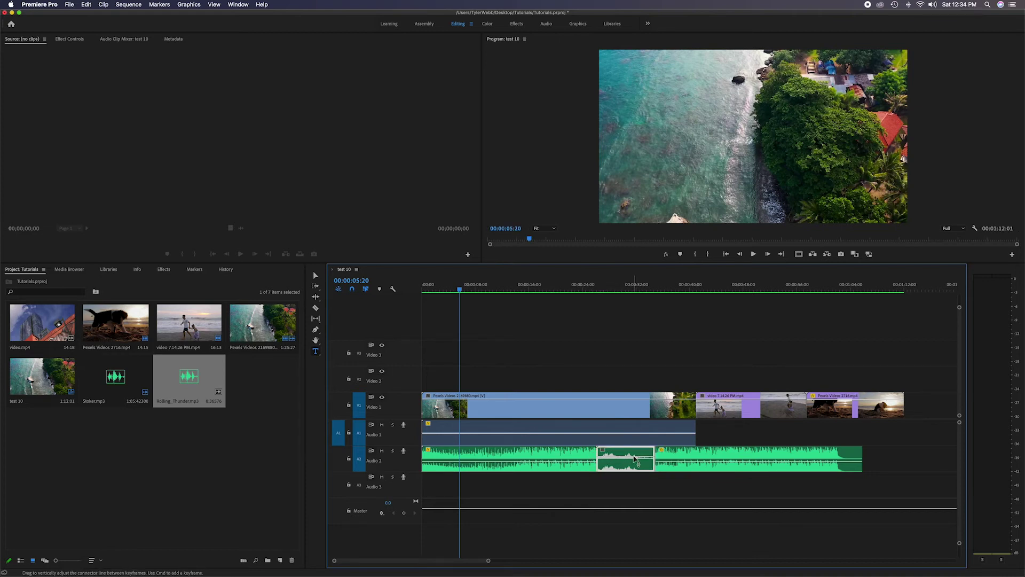
{"action": "key", "text": "super+z"}
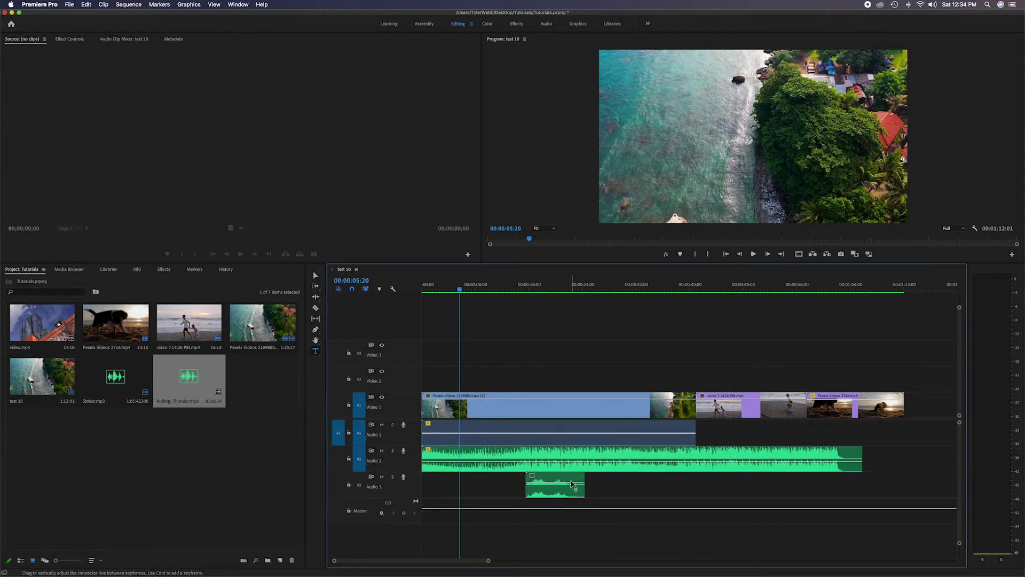
- Add a text title reading "summer" at 00:00:15:29 on Video 2, across the upper part of the frame
{"action": "left_click_drag", "start_coordinate": [515, 289], "coordinate": [541, 289]}
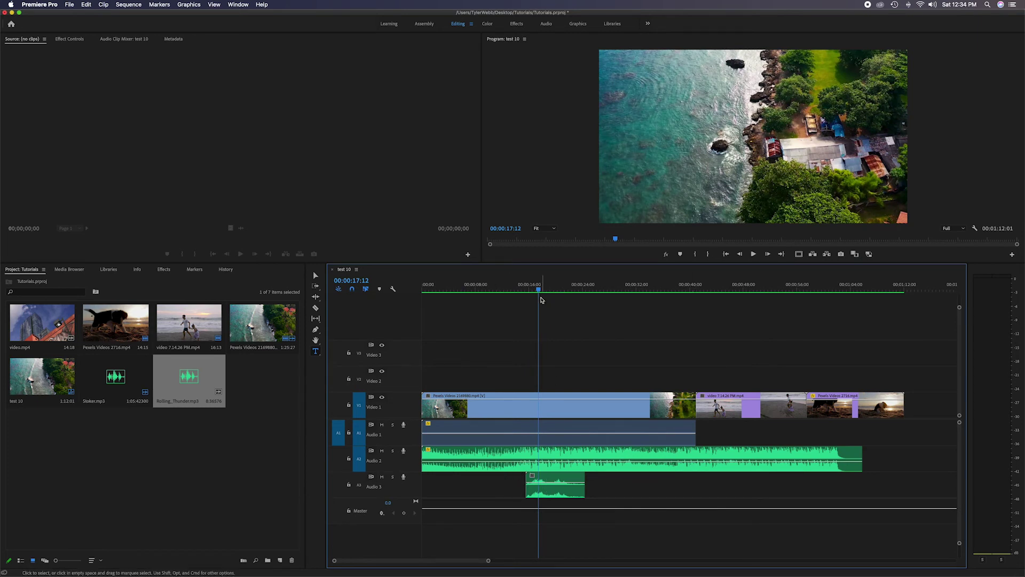
{"action": "left_click_drag", "start_coordinate": [538, 289], "coordinate": [498, 291]}
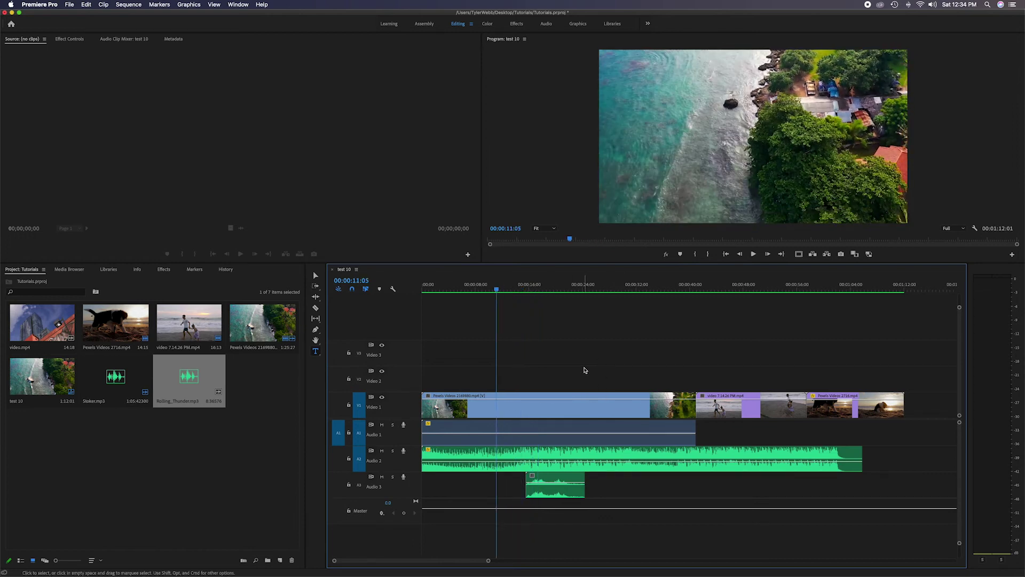
{"action": "left_click_drag", "start_coordinate": [507, 291], "coordinate": [528, 292]}
{"action": "left_click", "coordinate": [315, 350]}
{"action": "left_click", "coordinate": [348, 350]}
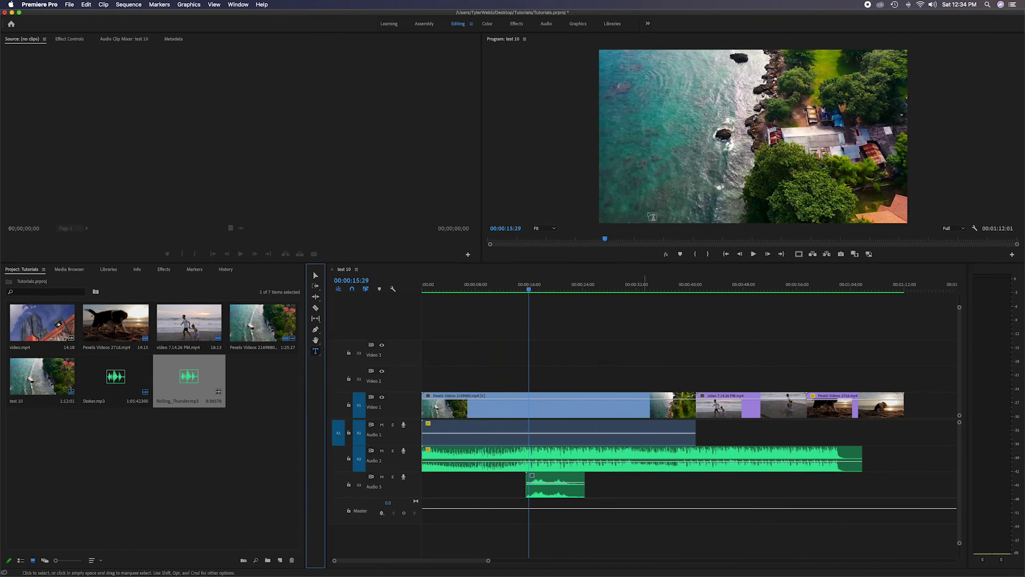
{"action": "left_click", "coordinate": [629, 104]}
{"action": "left_click_drag", "start_coordinate": [631, 95], "coordinate": [860, 155]}
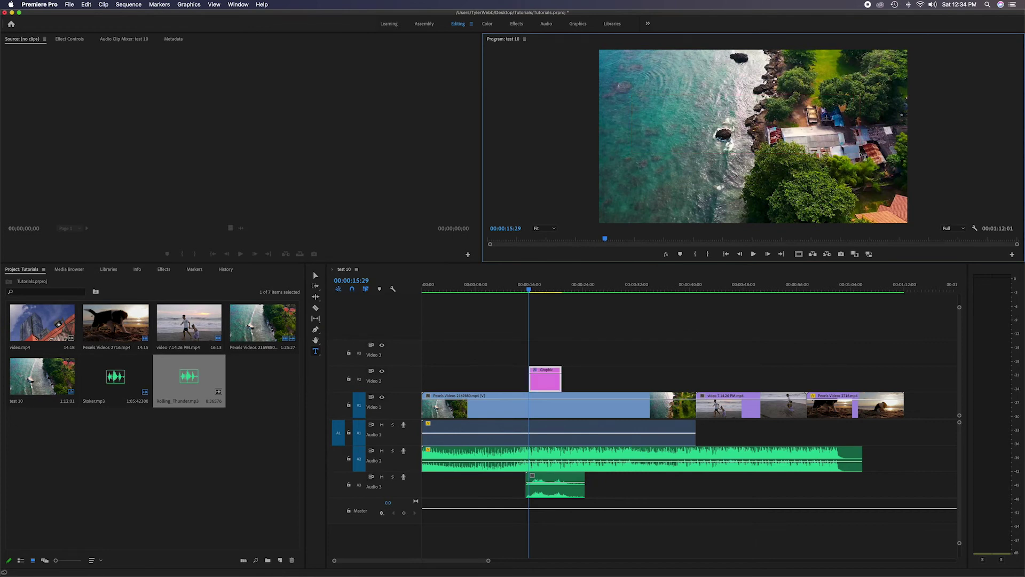
{"action": "type", "text": "summer"}
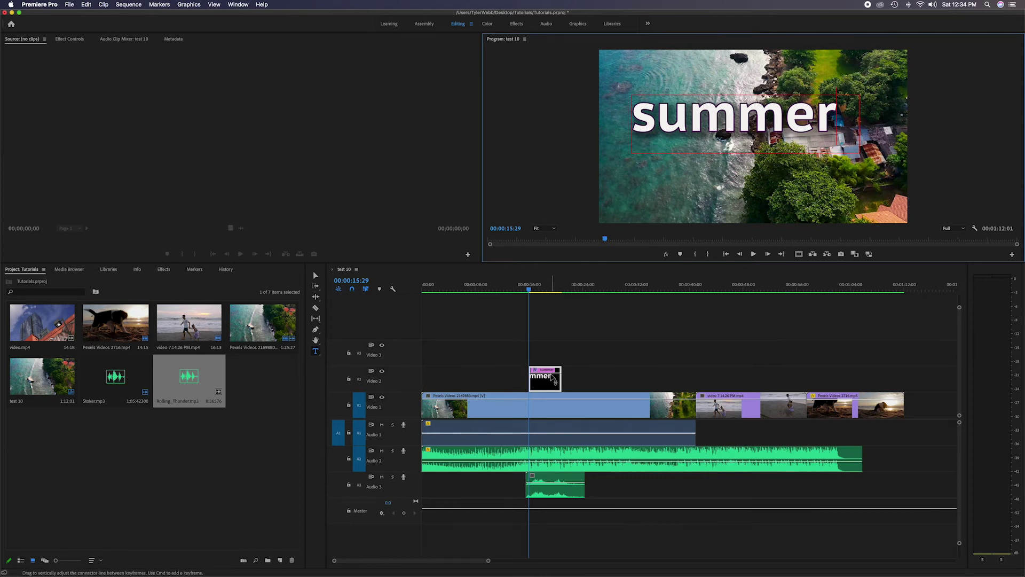
- Try deleting the clips around the summer title with Video 2 locked, undo the deletion and unlock the track
{"action": "left_click_drag", "start_coordinate": [529, 289], "coordinate": [504, 290]}
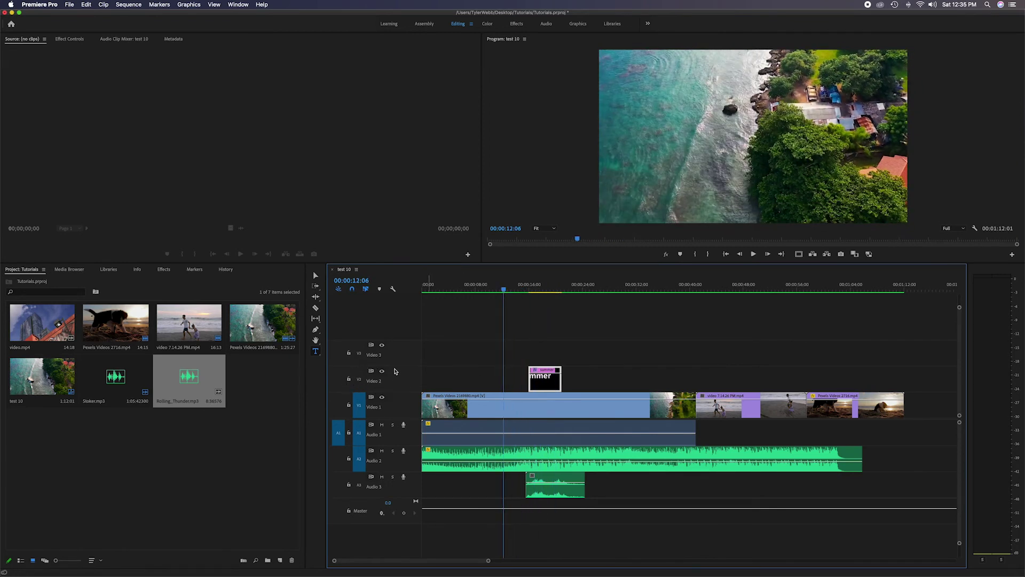
{"action": "left_click", "coordinate": [349, 380]}
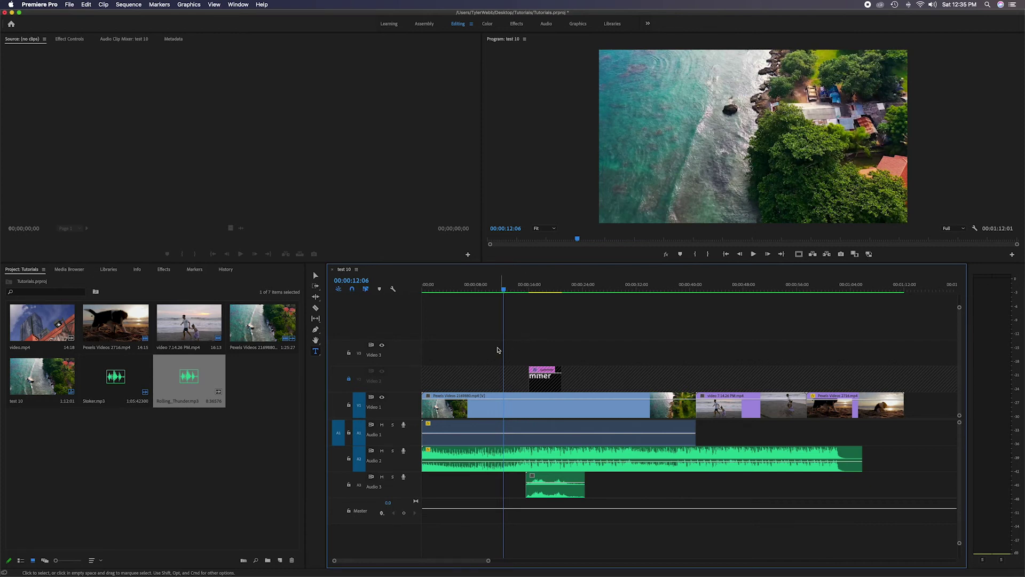
{"action": "left_click_drag", "start_coordinate": [464, 328], "coordinate": [615, 443]}
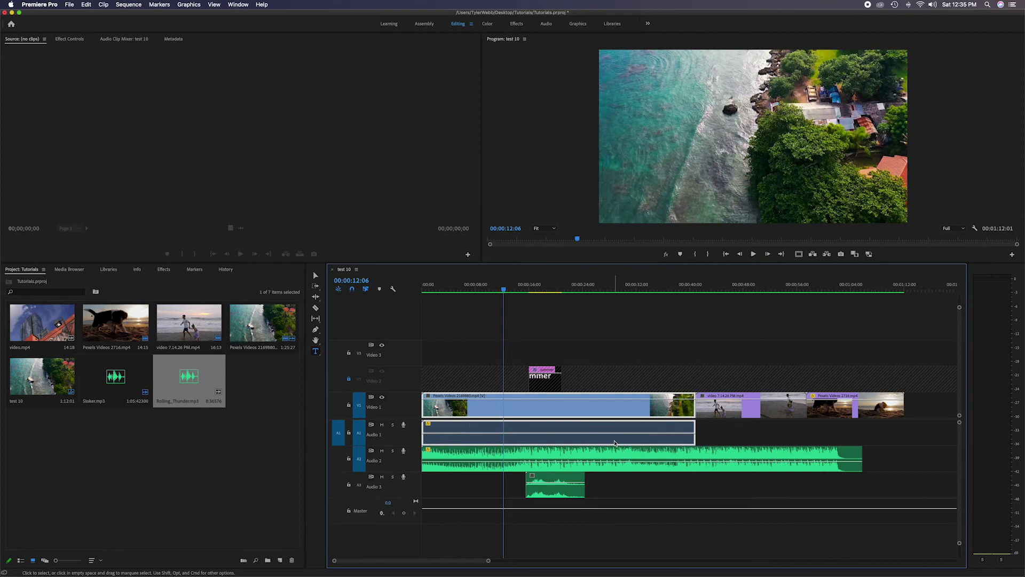
{"action": "key", "text": "Delete"}
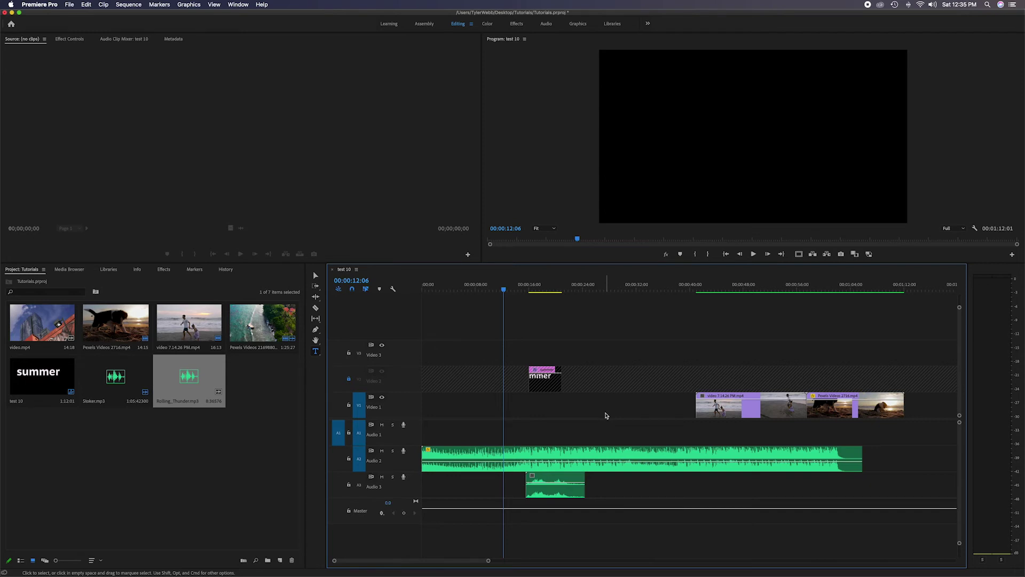
{"action": "key", "text": "super+z"}
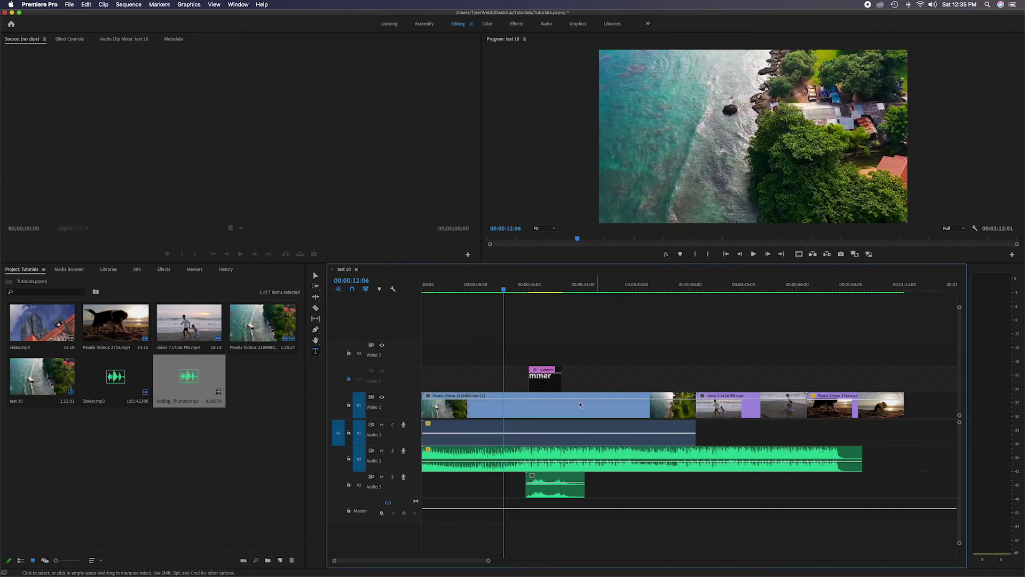
{"action": "left_click", "coordinate": [348, 380]}
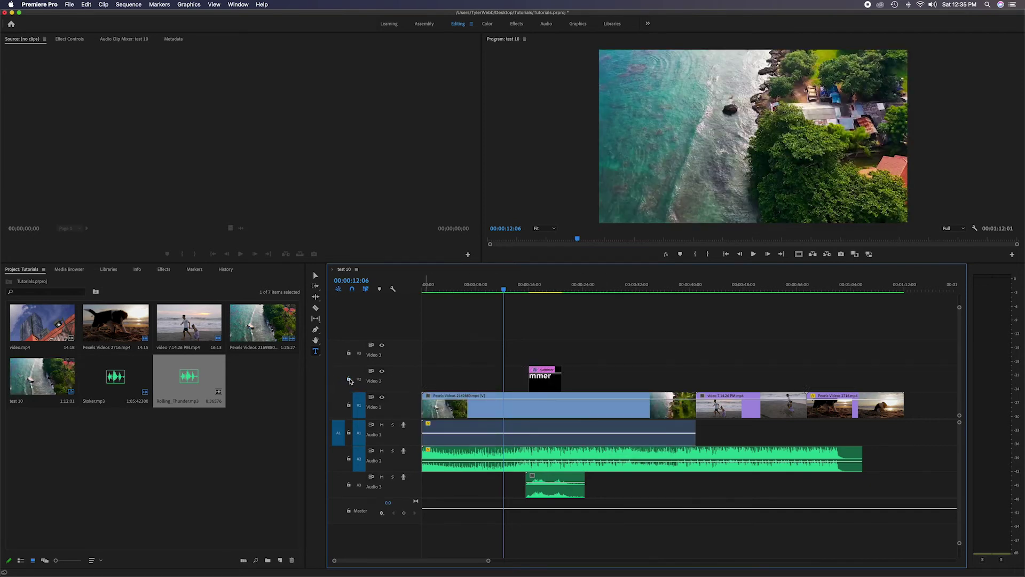
- Try deleting the clips across Video 2, Video 1 and Audio 1 with Video 1 locked, undo it and unlock Video 1
{"action": "left_click", "coordinate": [349, 406]}
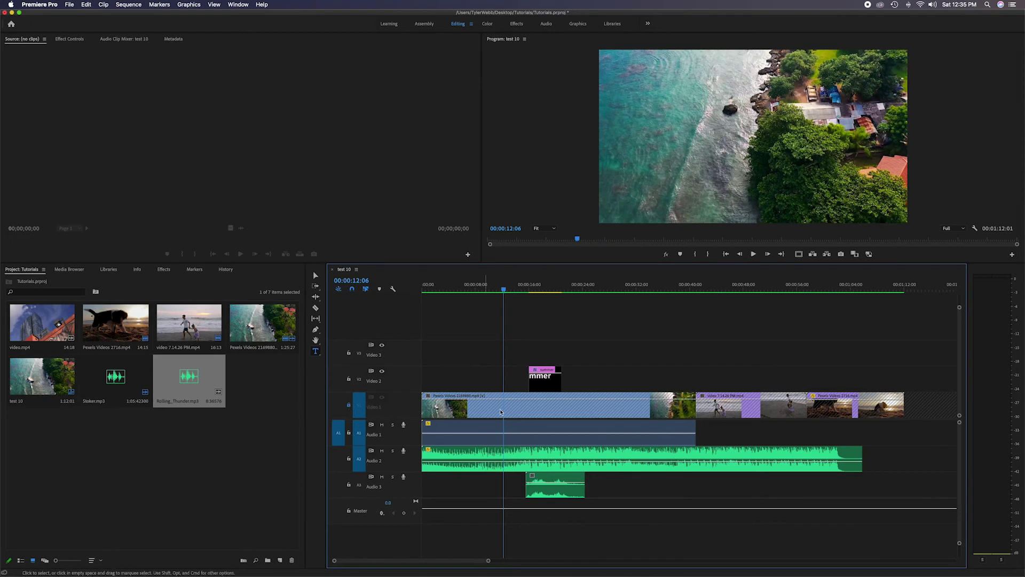
{"action": "left_click_drag", "start_coordinate": [476, 332], "coordinate": [670, 429]}
{"action": "key", "text": "Delete"}
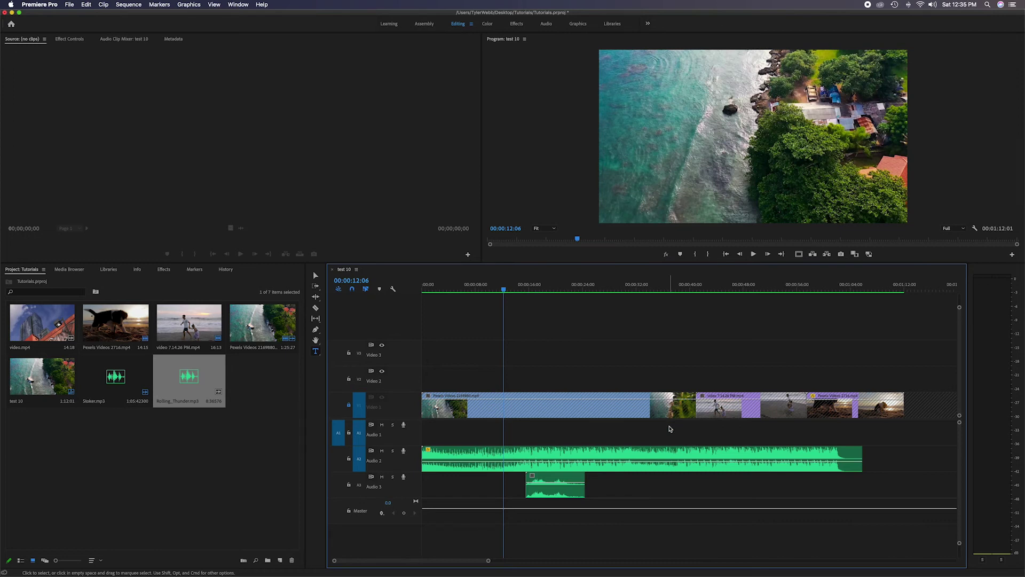
{"action": "key", "text": "super+z"}
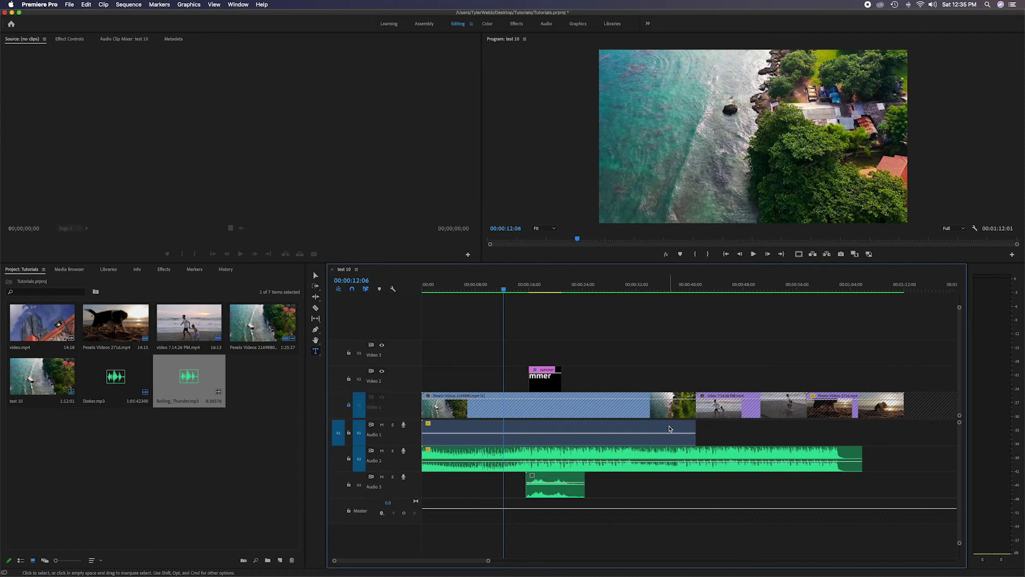
{"action": "left_click", "coordinate": [349, 405]}
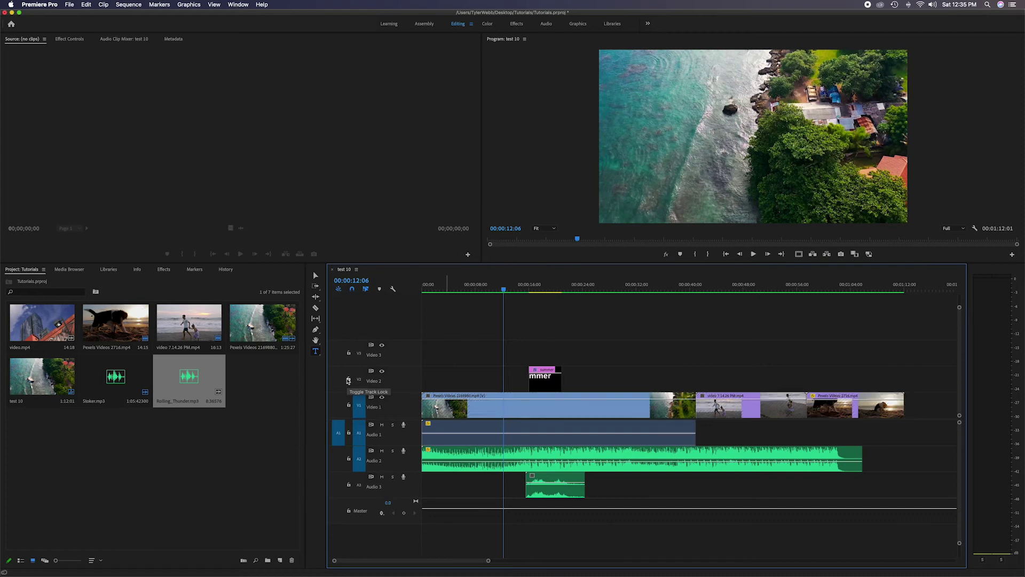
- Turn off Video 2's track output, scrub the playhead around the title, and turn the output back on
{"action": "left_click", "coordinate": [382, 372]}
{"action": "mouse_move", "coordinate": [504, 290]}
{"action": "left_mouse_down"}
{"action": "mouse_move", "coordinate": [488, 291]}
{"action": "mouse_move", "coordinate": [500, 293]}
{"action": "left_mouse_up"}
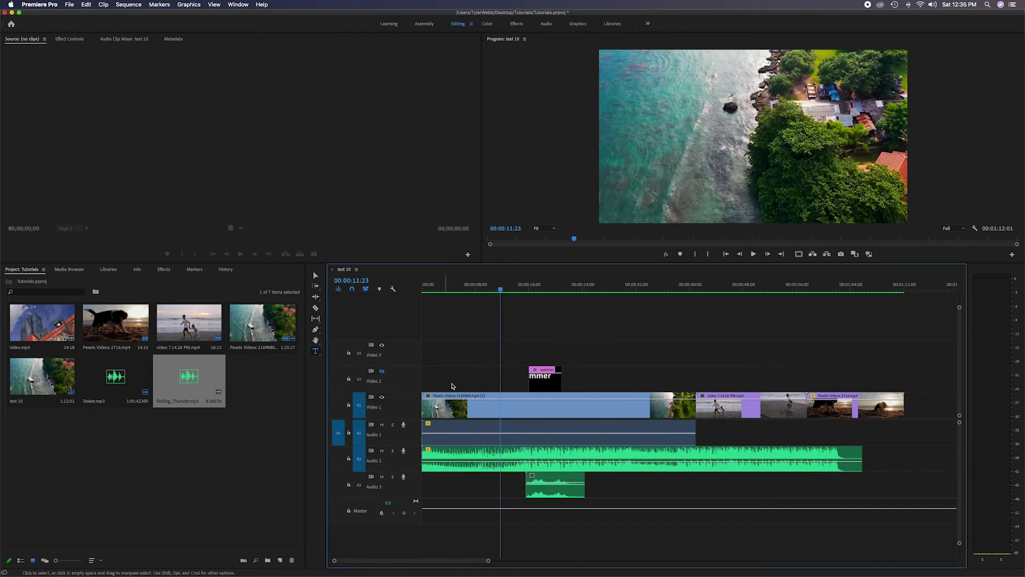
{"action": "mouse_move", "coordinate": [500, 291]}
{"action": "left_mouse_down"}
{"action": "mouse_move", "coordinate": [541, 291]}
{"action": "mouse_move", "coordinate": [504, 291]}
{"action": "left_mouse_up"}
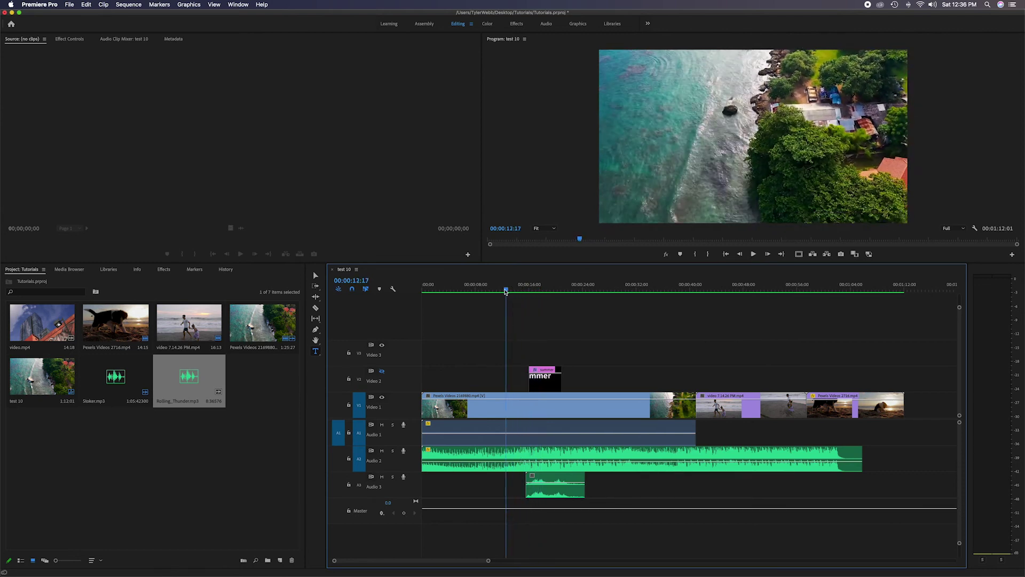
{"action": "left_click", "coordinate": [381, 371]}
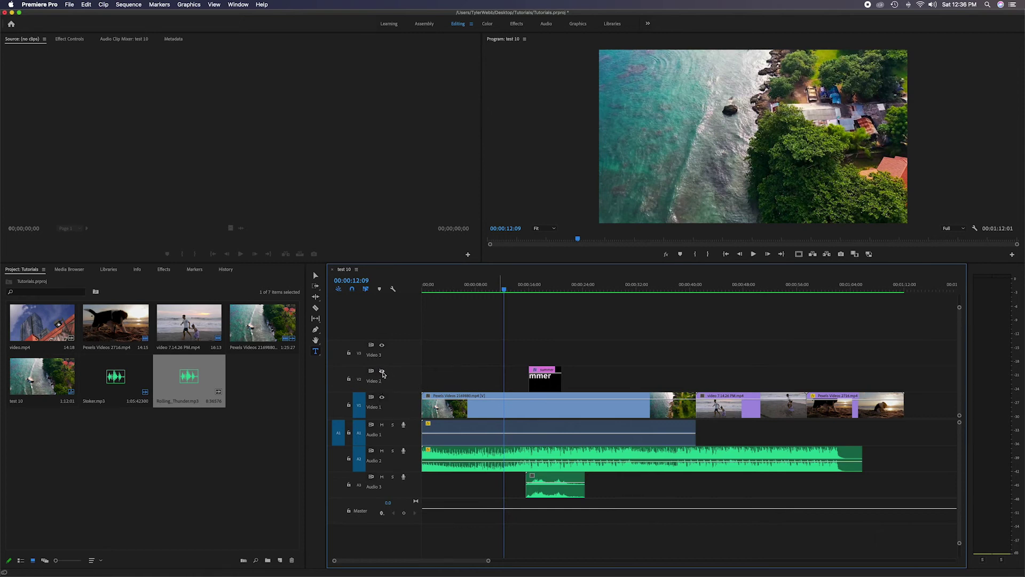
- Preview the summer title at 00:00:17:23 with Video 1's track output off, and turn the output back on
{"action": "left_click", "coordinate": [381, 397]}
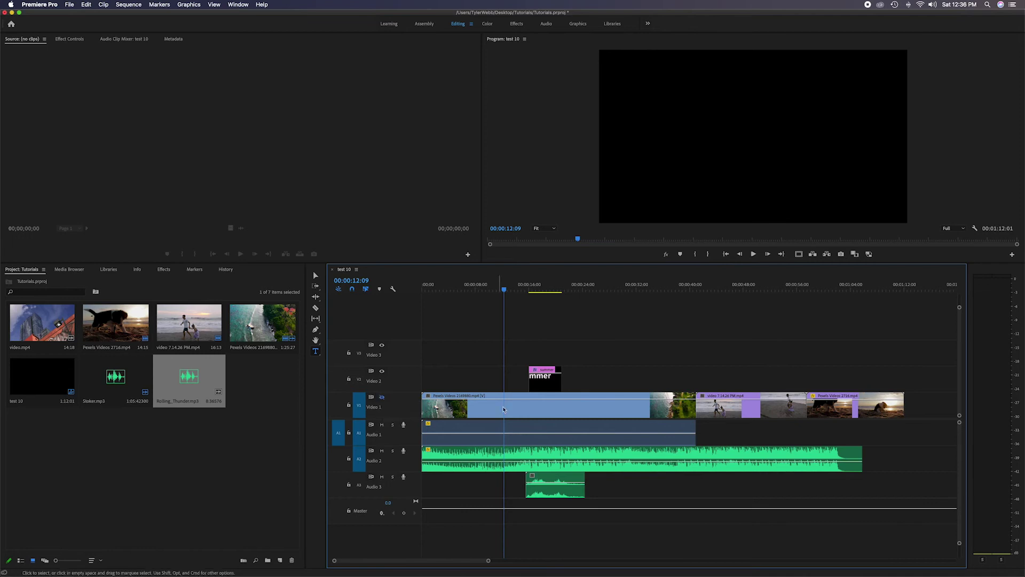
{"action": "left_click_drag", "start_coordinate": [490, 289], "coordinate": [541, 290]}
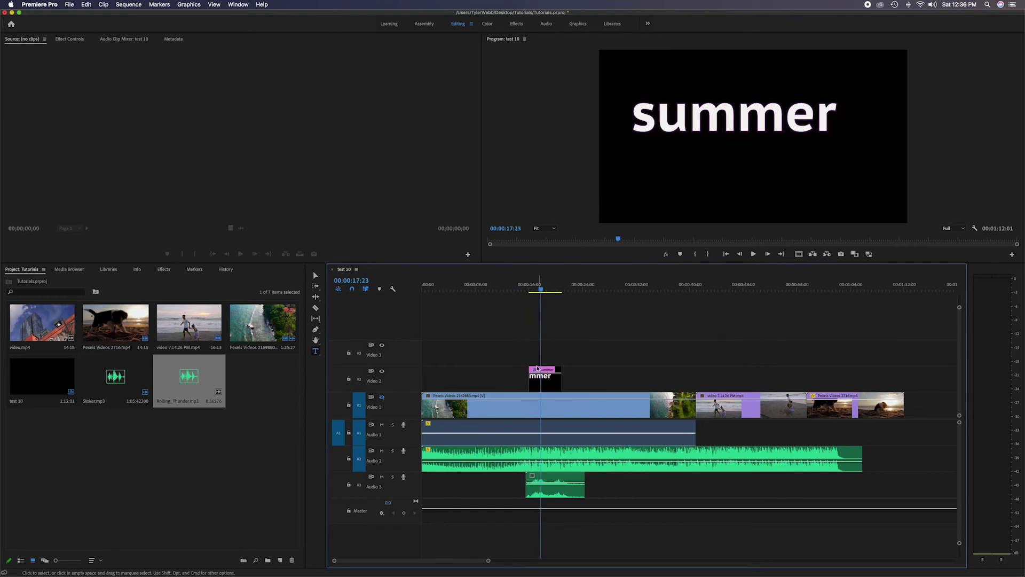
{"action": "left_click", "coordinate": [382, 398]}
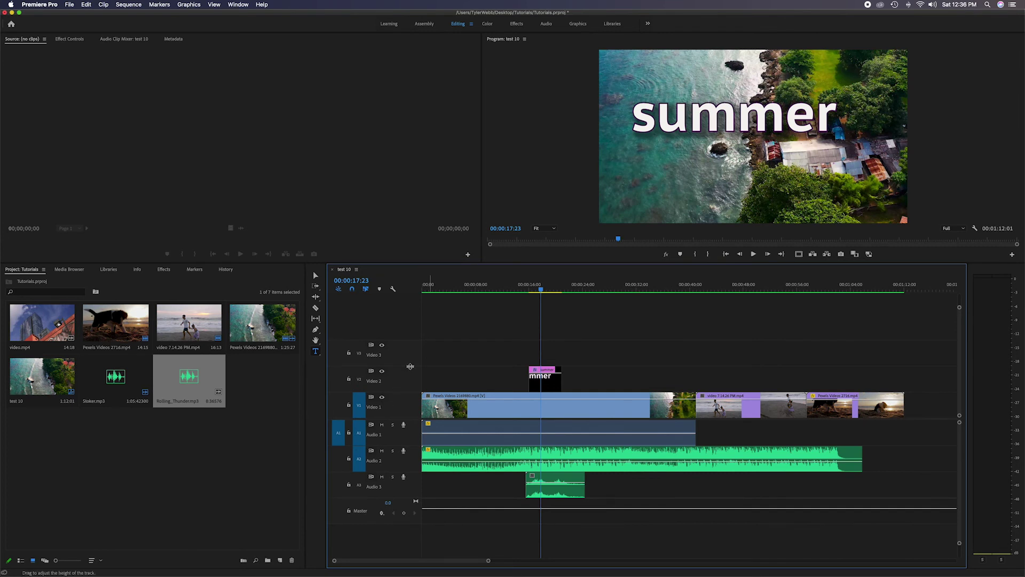
- Lock and unlock Audio 1, and play the sequence through the title with Audio 1 muted before unmuting it
{"action": "left_click", "coordinate": [348, 433]}
{"action": "left_click", "coordinate": [349, 433]}
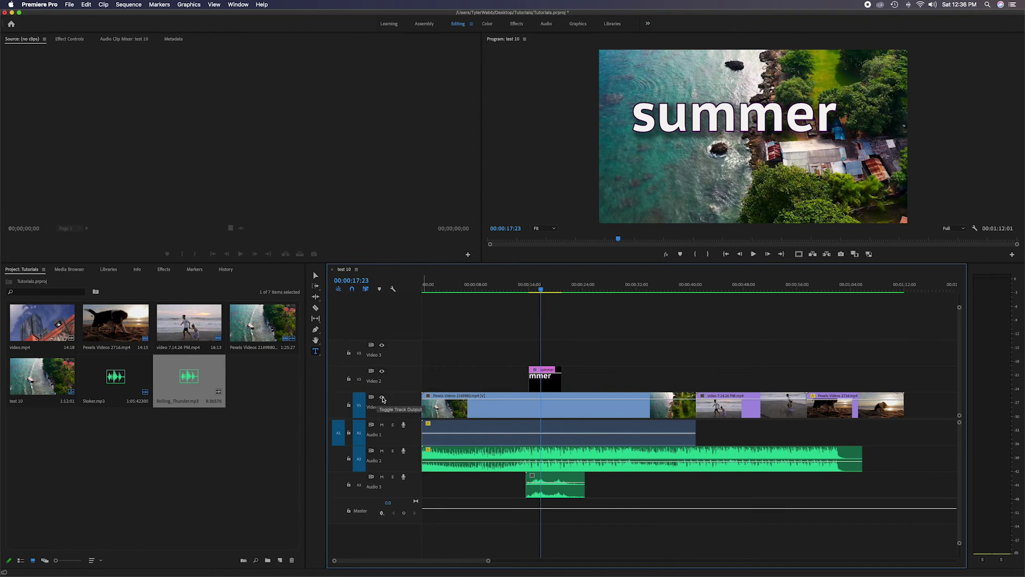
{"action": "left_click", "coordinate": [383, 426]}
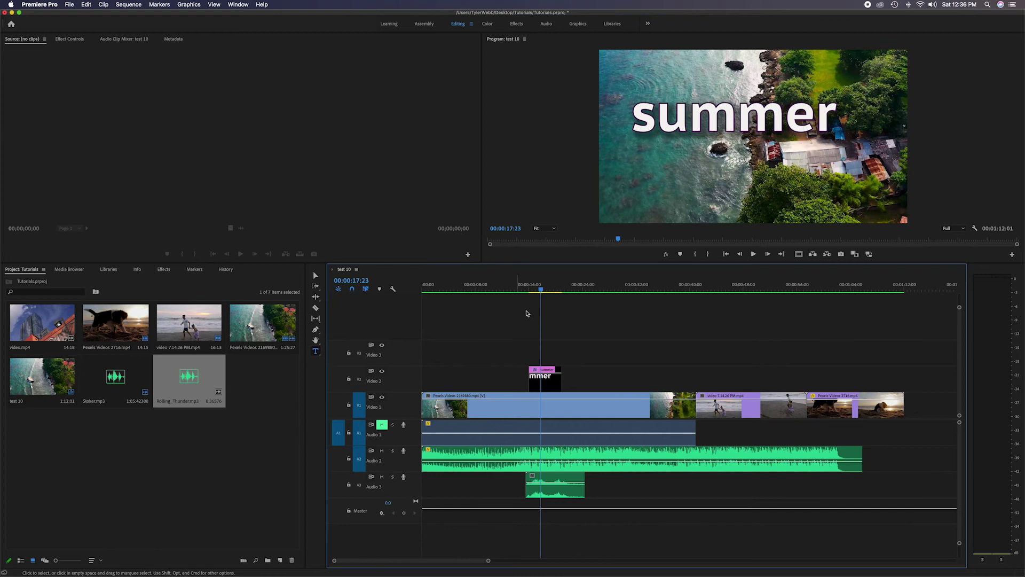
{"action": "left_click", "coordinate": [502, 292]}
{"action": "key", "text": "space"}
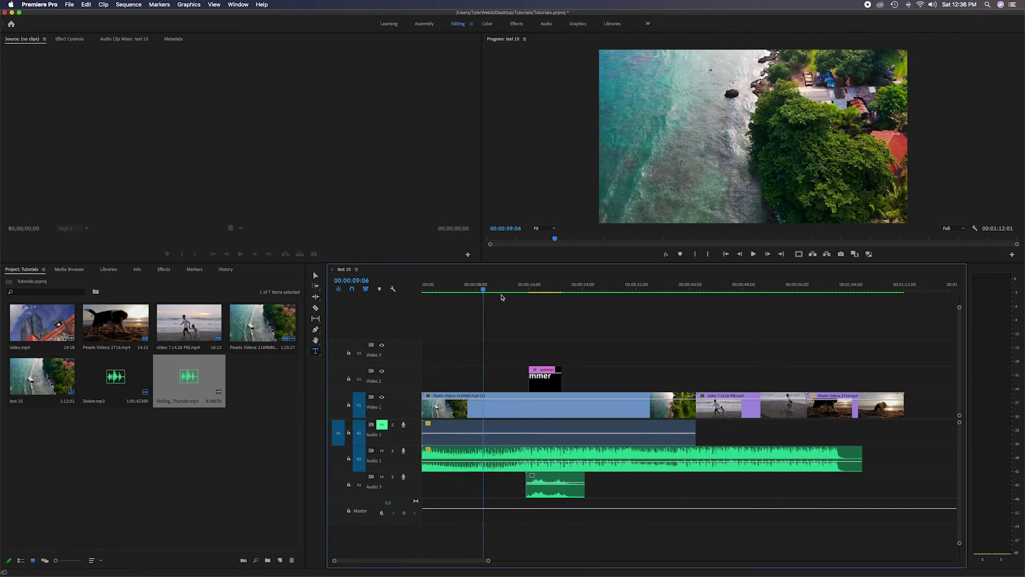
{"action": "left_click", "coordinate": [382, 424]}
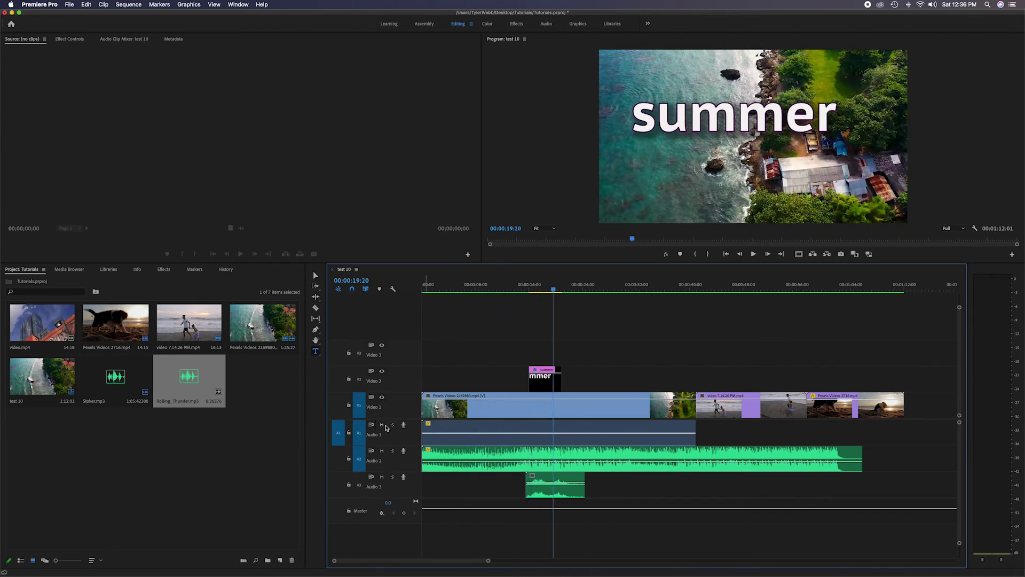
- Mute Audio 2 and play the sequence from a point ahead of the summer title
{"action": "left_click", "coordinate": [383, 451]}
{"action": "left_click_drag", "start_coordinate": [552, 295], "coordinate": [486, 293]}
{"action": "key", "text": "space"}
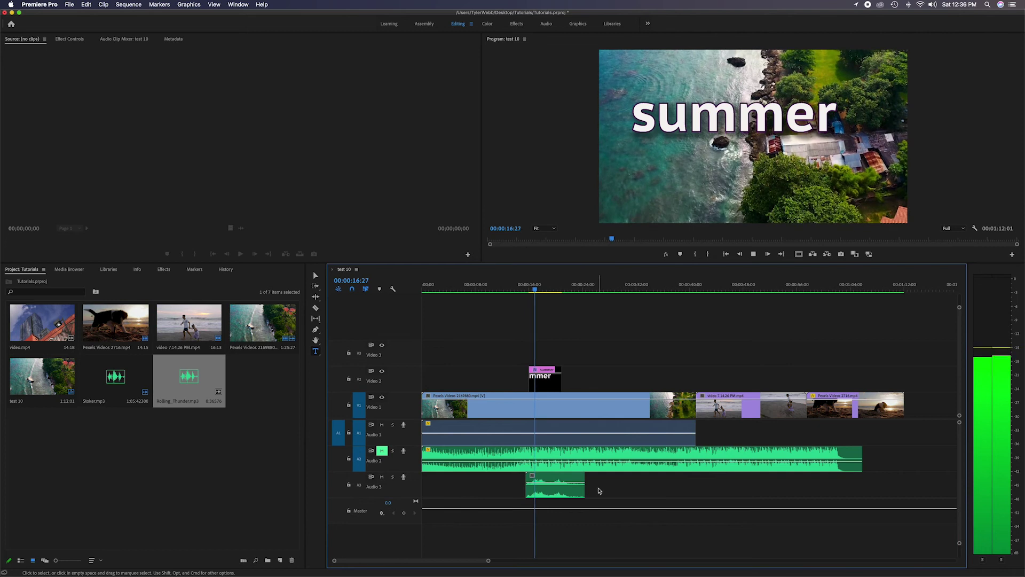
- Play through the summer title with Audio 2 muted, and switch the mute from Audio 2 to Audio 3
{"action": "key", "text": "space"}
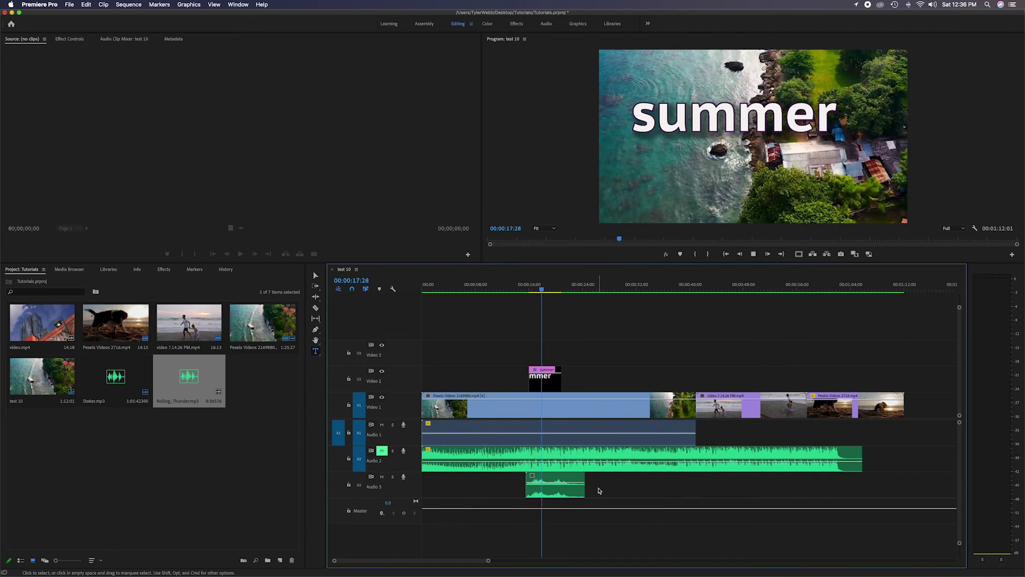
{"action": "key", "text": "space"}
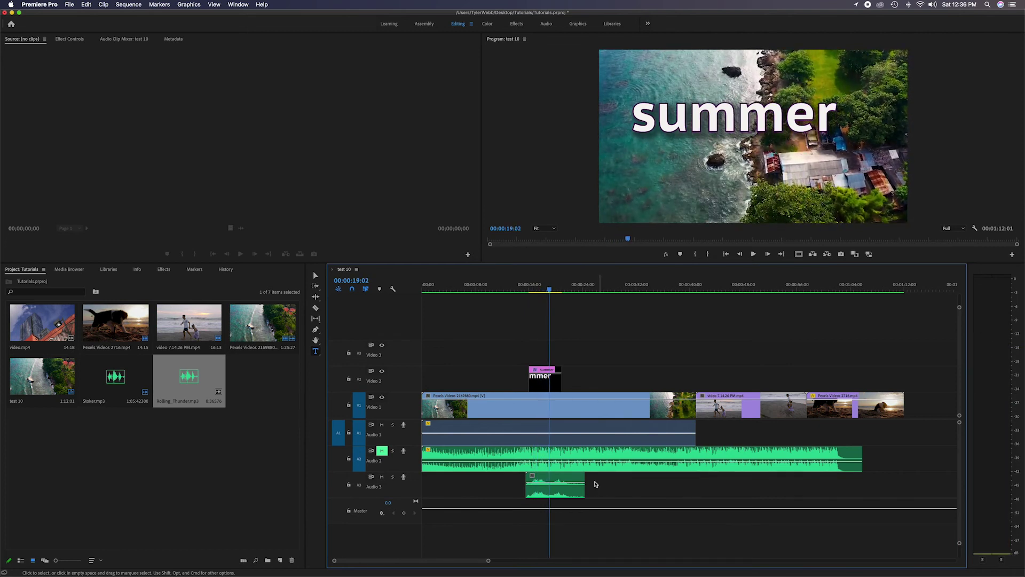
{"action": "left_click", "coordinate": [381, 476]}
{"action": "left_click", "coordinate": [381, 450]}
- Play the sequence from 00:00:14:19 into the summer title with Audio 3 muted
{"action": "left_click_drag", "start_coordinate": [550, 290], "coordinate": [521, 291]}
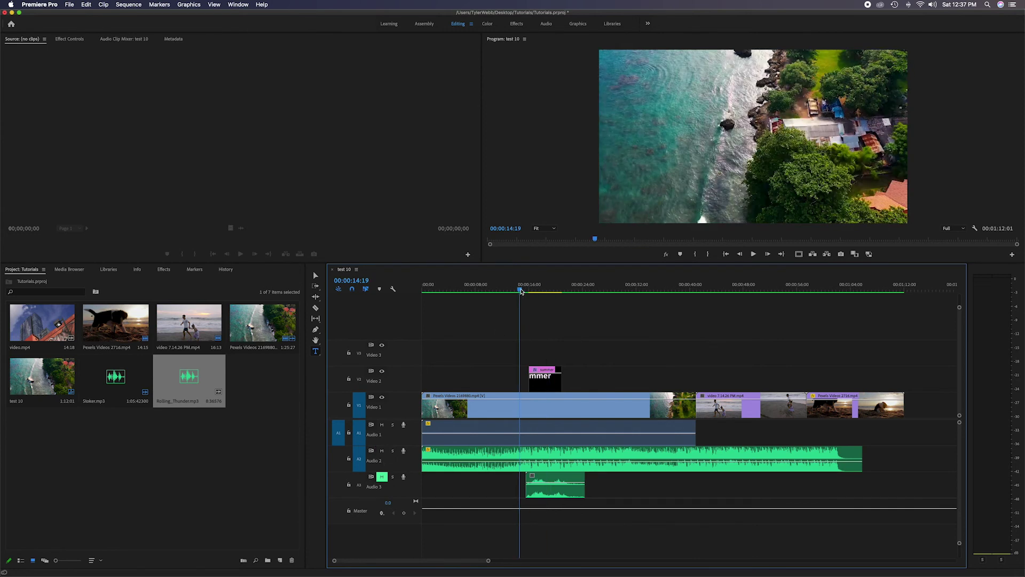
{"action": "key", "text": "space"}
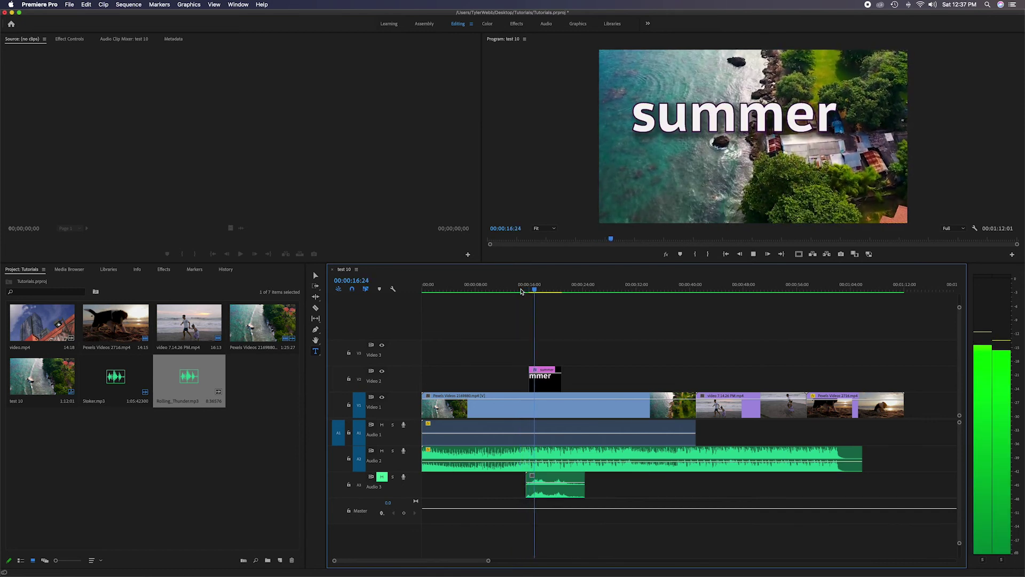
{"action": "key", "text": "space"}
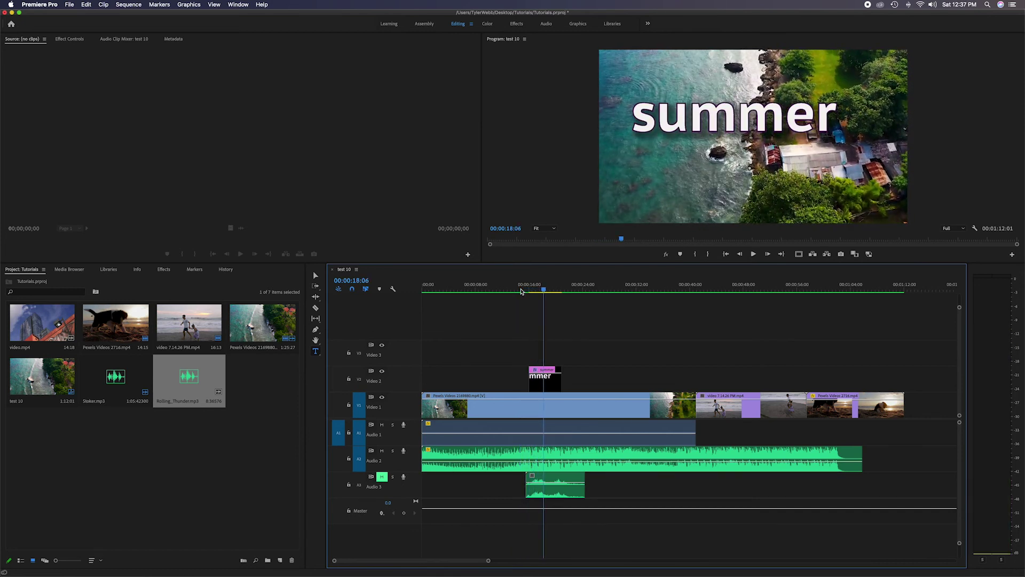
- Unmute Audio 3, play the title section with all audio tracks audible, and return the playhead to 00:00:14:10
{"action": "left_click", "coordinate": [381, 476]}
{"action": "left_click_drag", "start_coordinate": [543, 290], "coordinate": [524, 291]}
{"action": "key", "text": "space"}
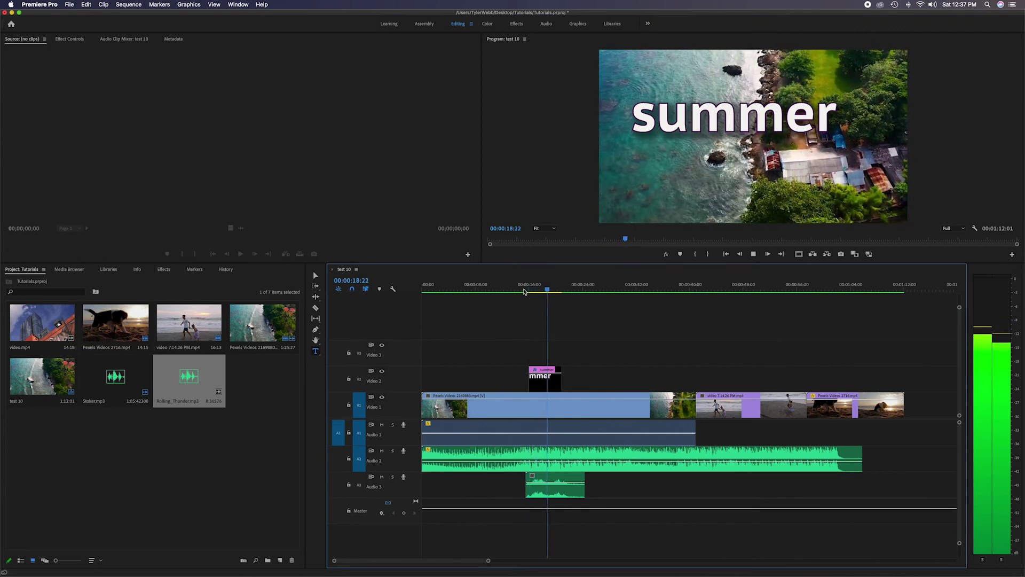
{"action": "key", "text": "space"}
{"action": "left_click_drag", "start_coordinate": [549, 291], "coordinate": [517, 291]}
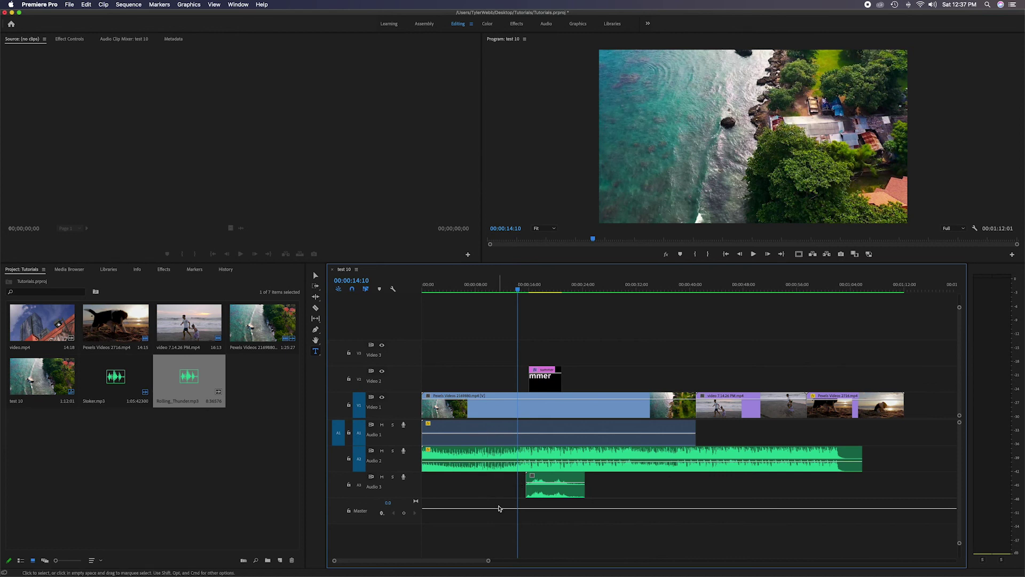
- Solo Audio 2, play the sequence from 00:00:14:10, and turn the solo off
{"action": "left_click", "coordinate": [393, 451]}
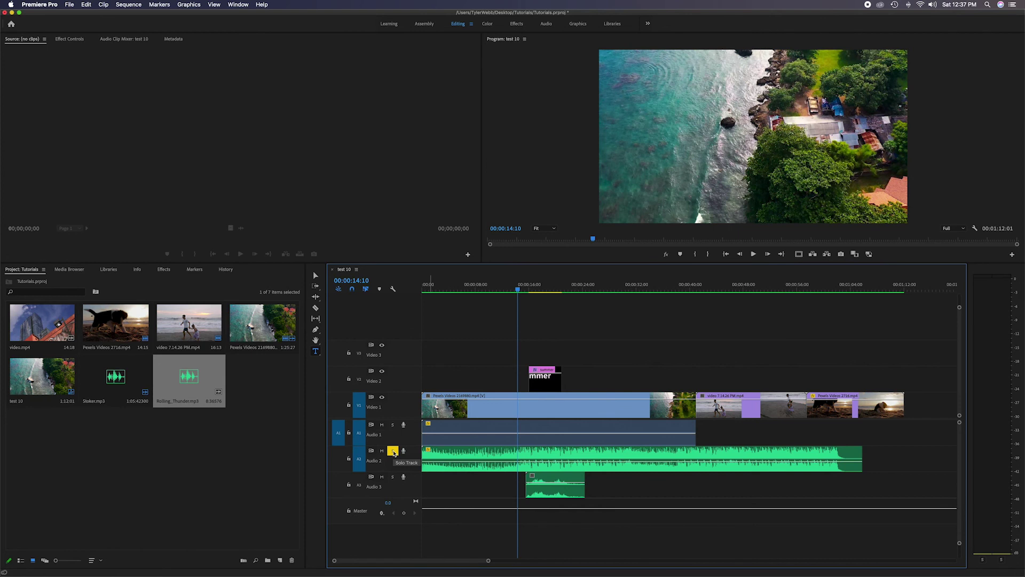
{"action": "key", "text": "space"}
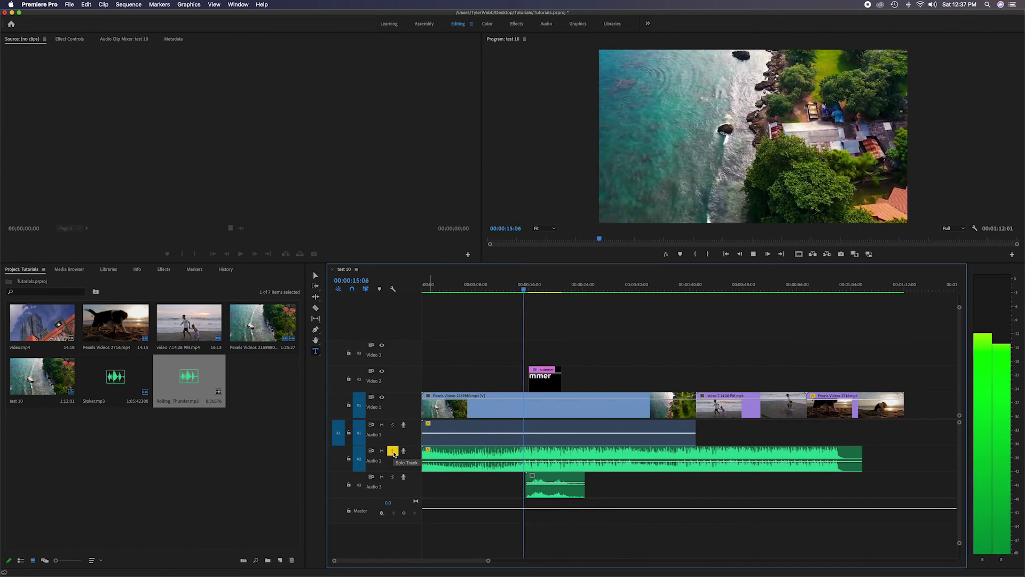
{"action": "key", "text": "space"}
{"action": "left_click", "coordinate": [393, 452]}
- Solo Audio 3, play the sequence from 00:00:13:19 through the summer title, and turn the solo off
{"action": "left_click", "coordinate": [393, 476]}
{"action": "left_click_drag", "start_coordinate": [538, 287], "coordinate": [513, 288]}
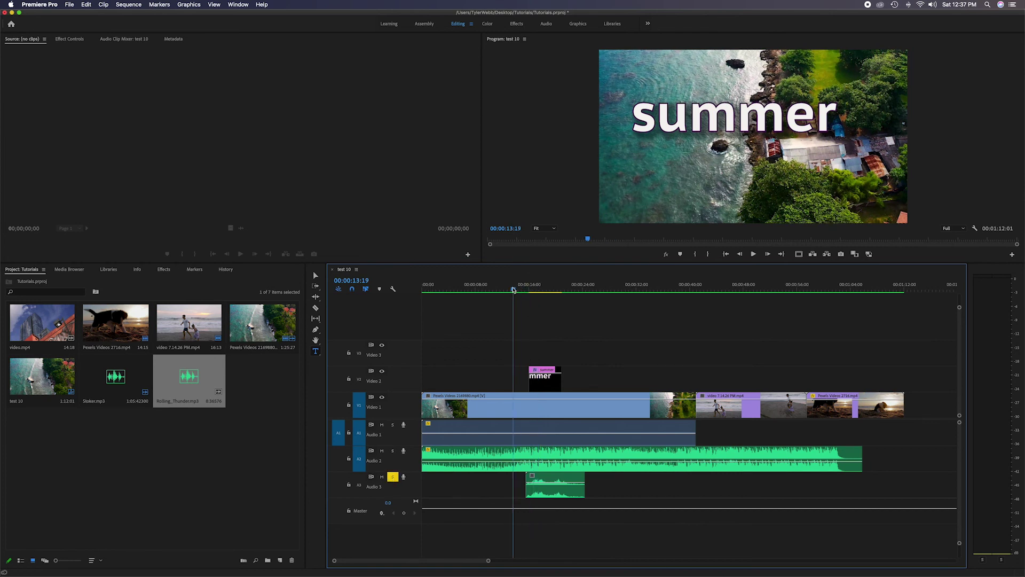
{"action": "key", "text": "space"}
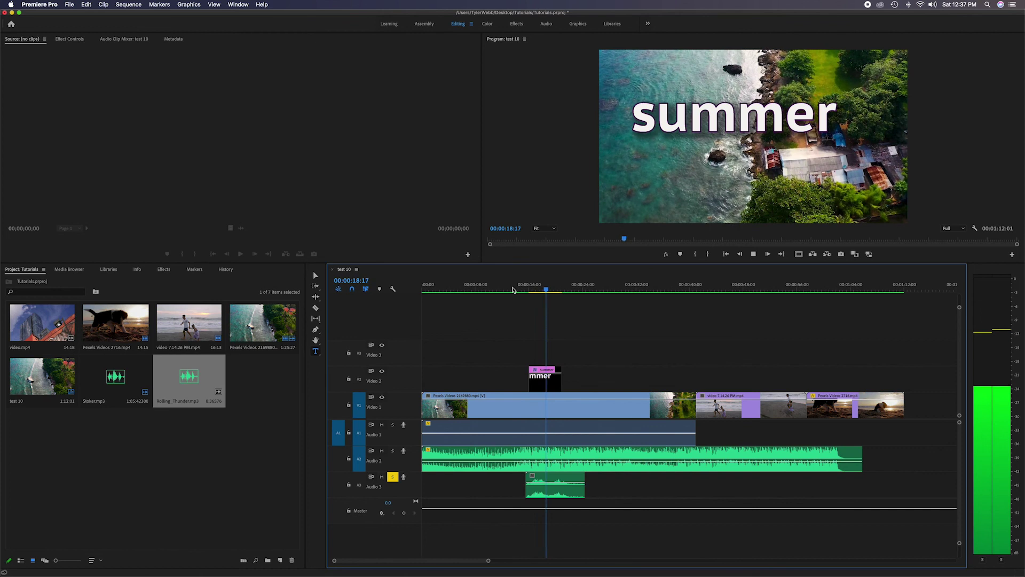
{"action": "key", "text": "space"}
{"action": "left_click_drag", "start_coordinate": [547, 290], "coordinate": [518, 290]}
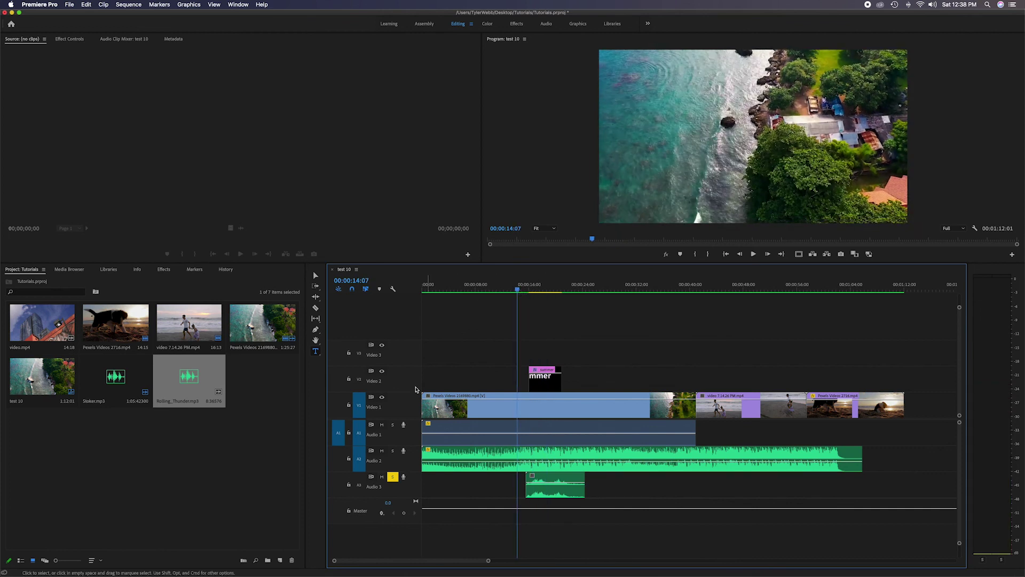
{"action": "left_click", "coordinate": [393, 477]}
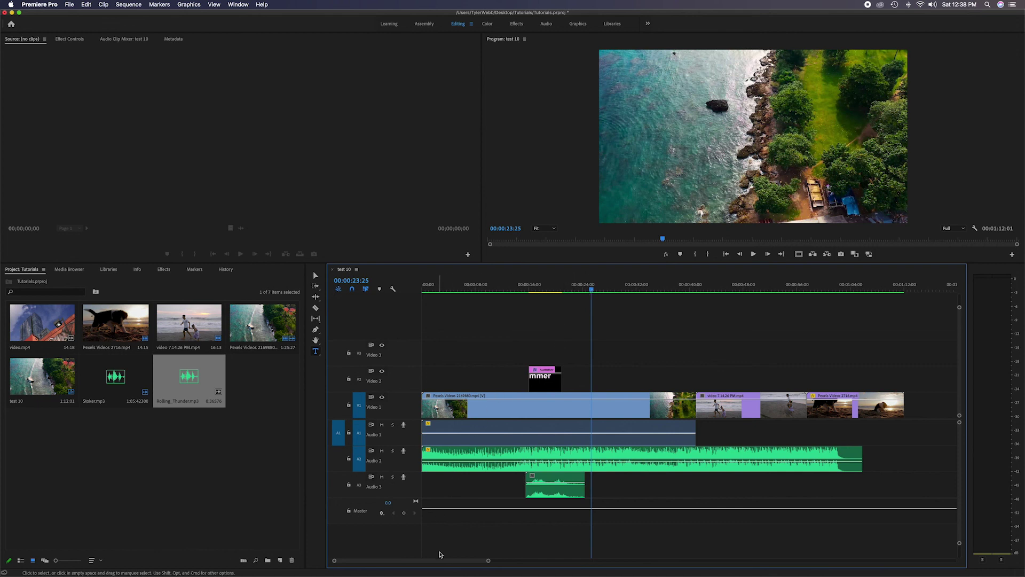
- Zoom the timeline out to show a longer time range, and fit the whole sequence back into the timeline view
{"action": "mouse_move", "coordinate": [487, 560]}
{"action": "left_mouse_down"}
{"action": "mouse_move", "coordinate": [407, 561]}
{"action": "mouse_move", "coordinate": [667, 566]}
{"action": "left_mouse_up"}
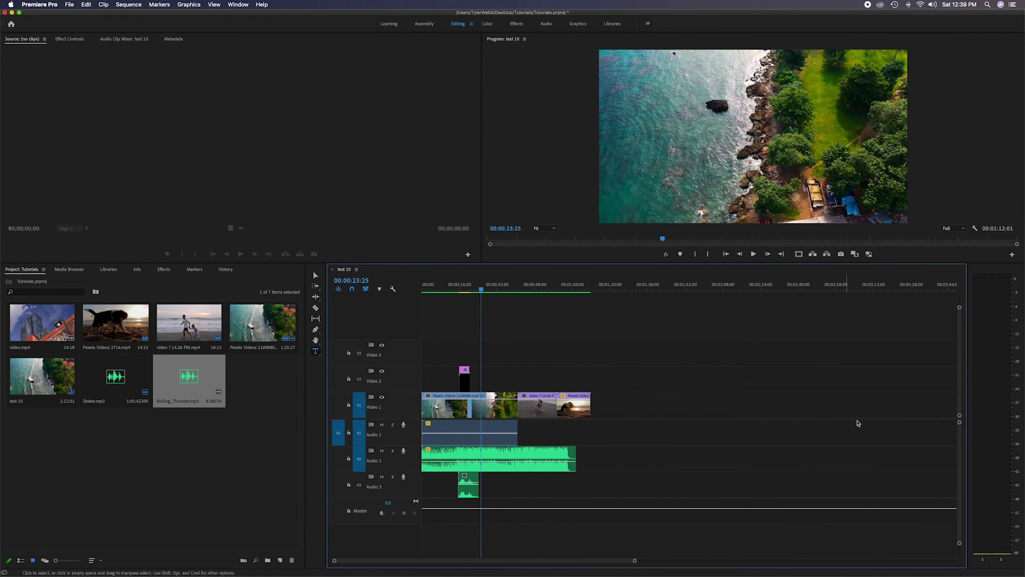
{"action": "mouse_move", "coordinate": [957, 423]}
{"action": "left_mouse_down"}
{"action": "mouse_move", "coordinate": [961, 461]}
{"action": "mouse_move", "coordinate": [959, 318]}
{"action": "mouse_move", "coordinate": [964, 404]}
{"action": "left_mouse_up"}
{"action": "key", "text": "shift+equal"}
{"action": "key", "text": "backslash"}
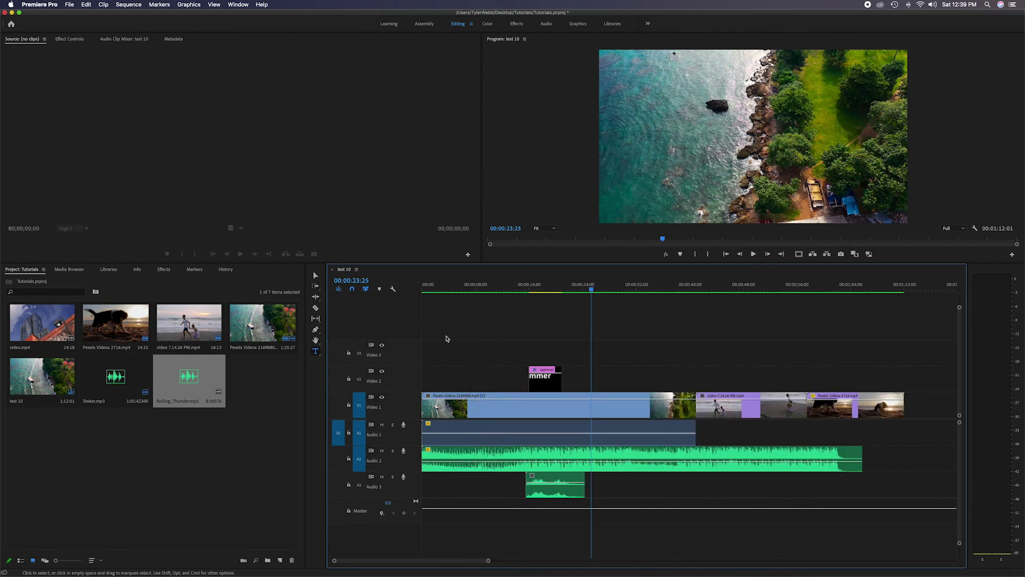